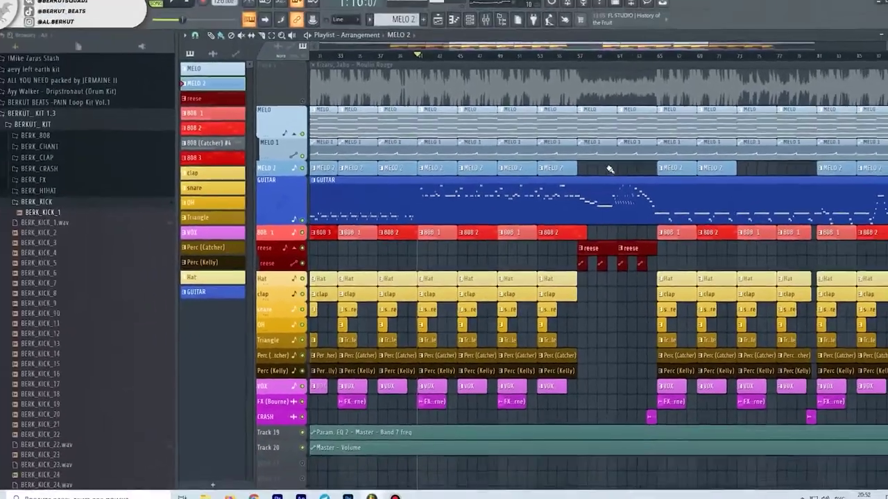
- Increase the heights of the MELO and MELO 1 tracks in the playlist
scroll(328, 199, "down", 3)
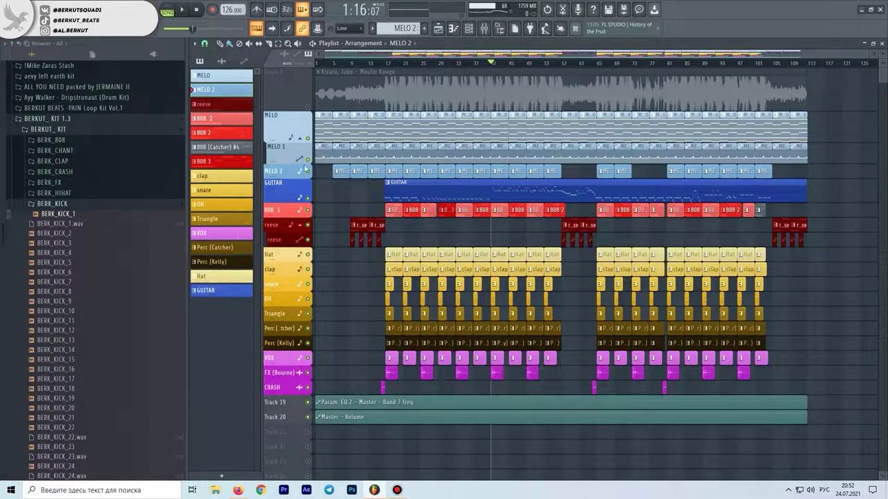
scroll(298, 149, "up", 4)
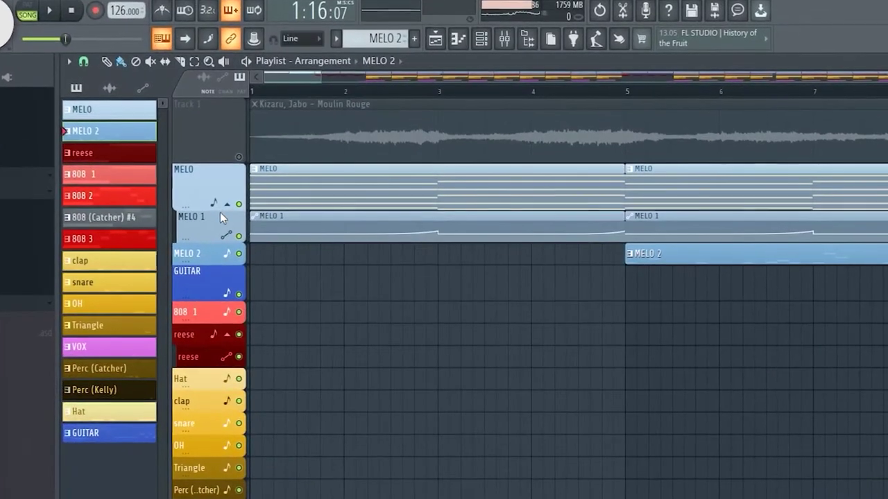
left_click_drag(220, 210, 220, 243)
left_click_drag(214, 281, 210, 351)
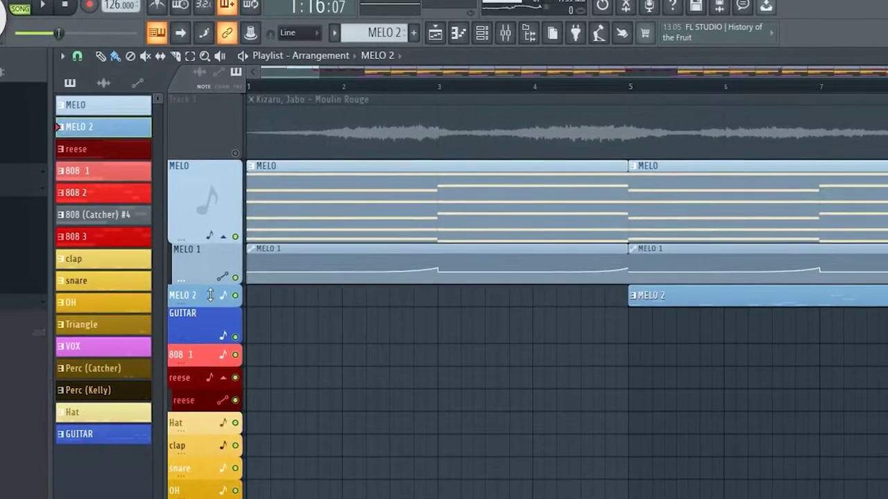
- Review the MELO chord pattern in the piano roll with playback, and show its Sylenth1 instrument
scroll(354, 307, "down", 3)
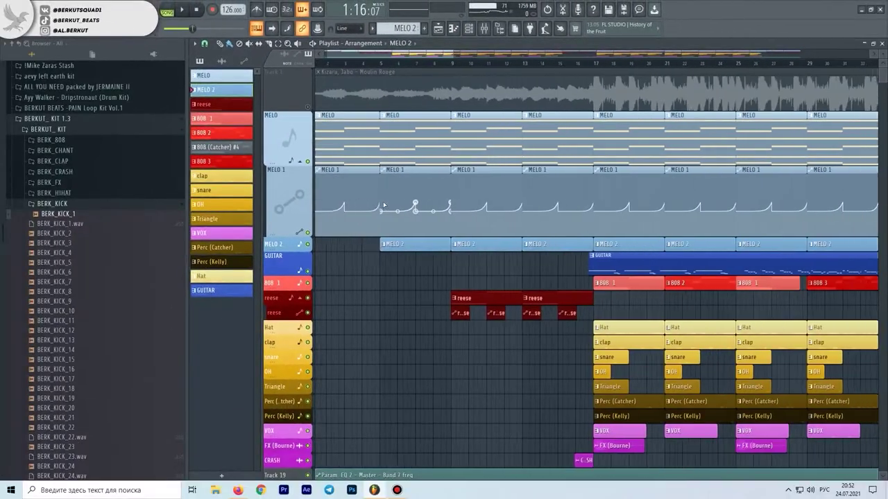
scroll(360, 209, "up", 1)
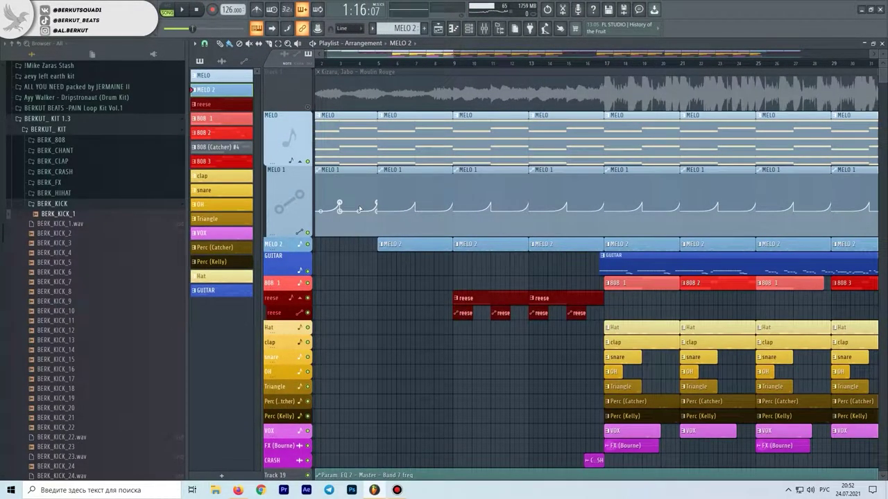
scroll(359, 209, "down", 4)
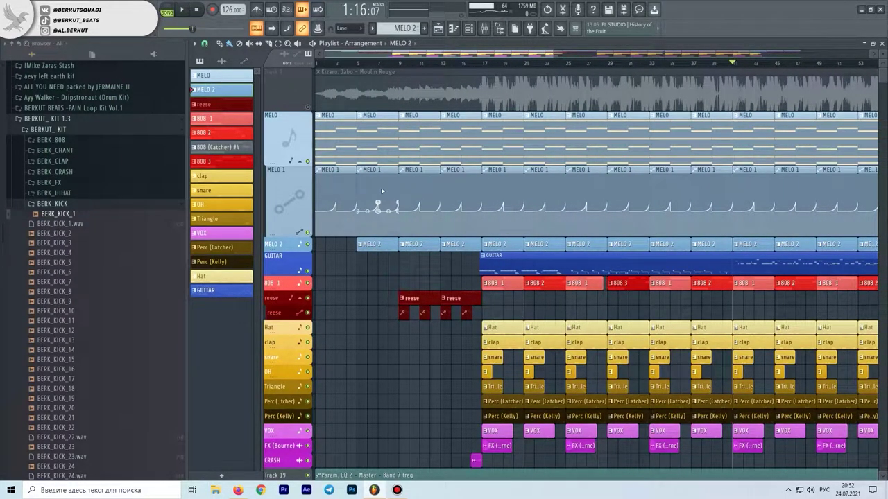
double_click(342, 145)
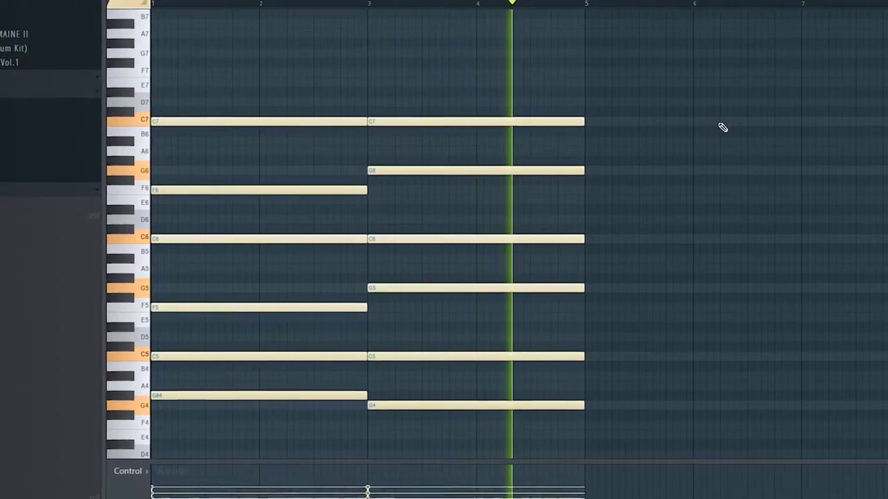
key("space")
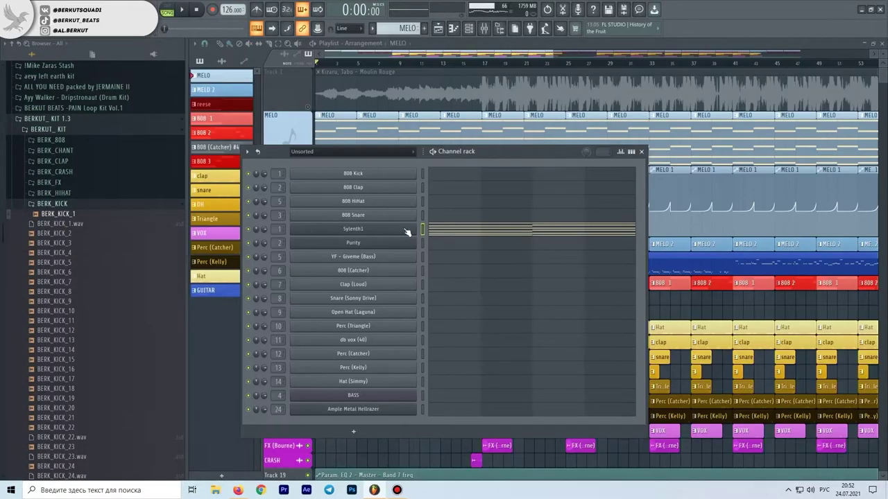
left_click(406, 234)
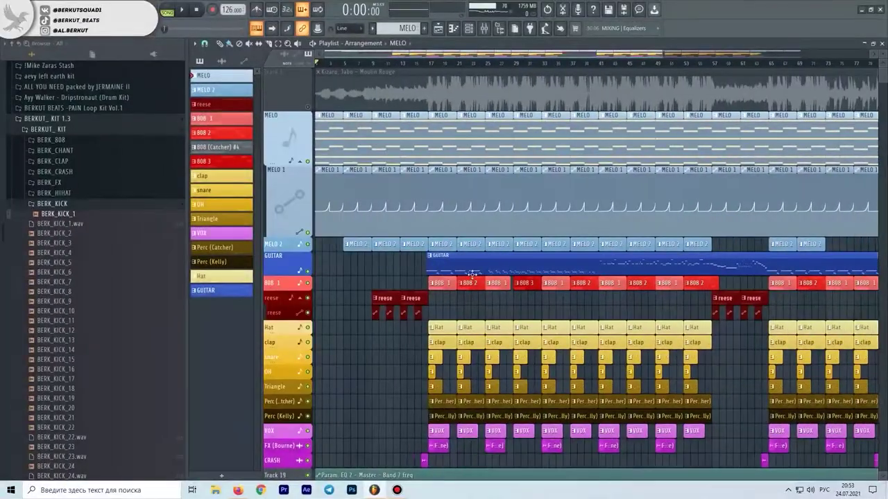
- Set the playback position to bar 5 and play the MELO 2 pattern in the Purity piano roll
scroll(319, 254, "up", 5)
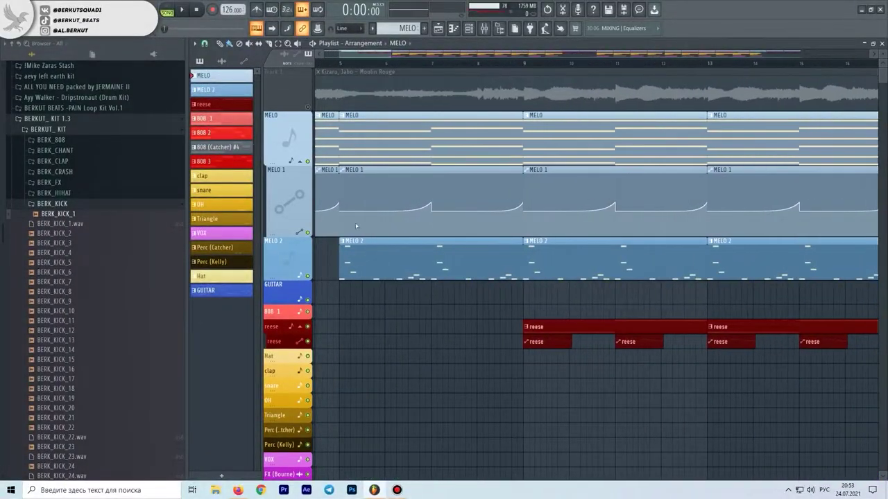
left_click(341, 69)
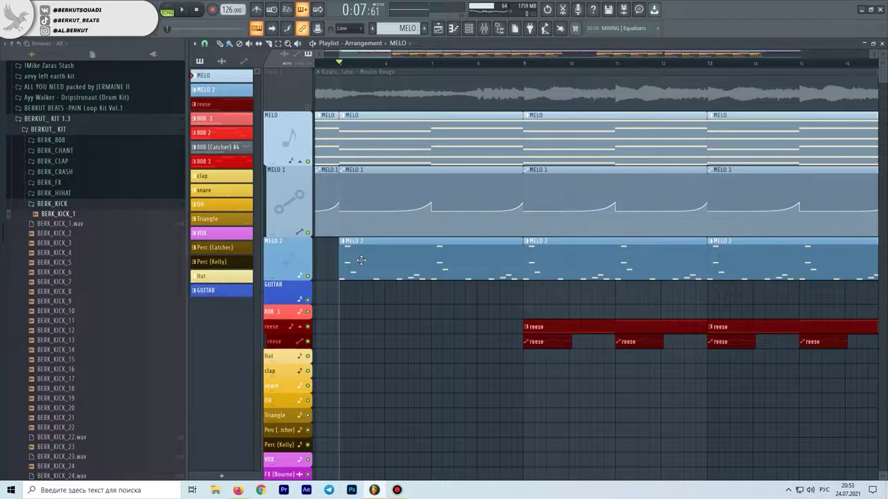
scroll(360, 262, "down", 4)
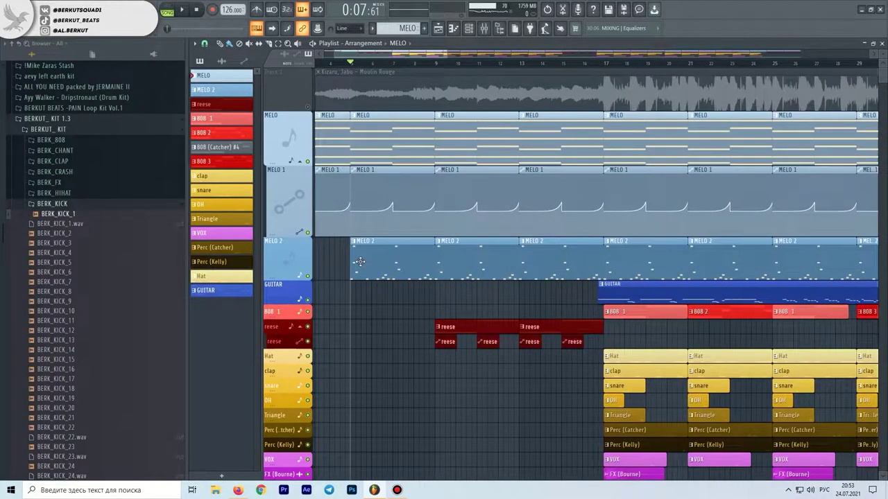
double_click(360, 262)
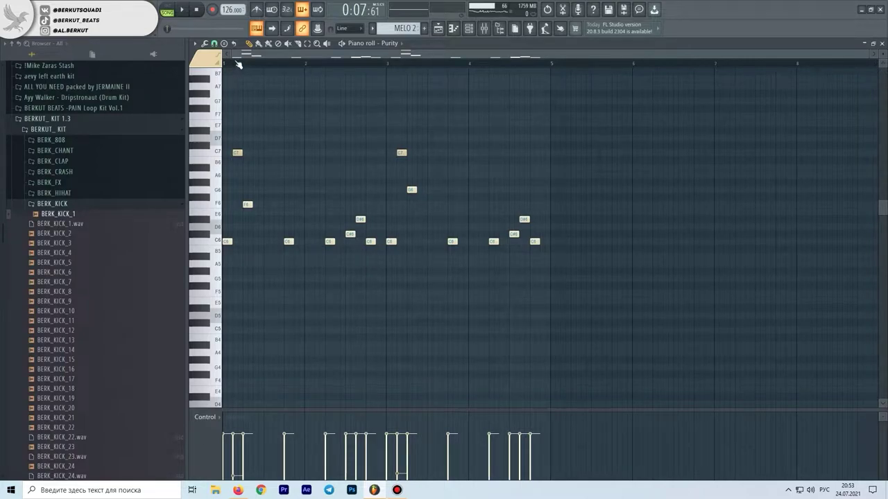
scroll(396, 111, "up", 3)
key("space")
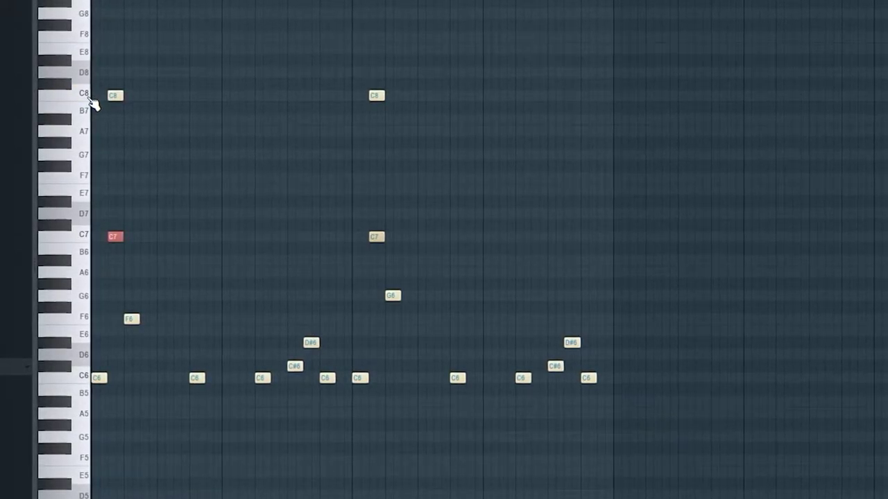
- Delete the first C8 note, raise the velocity of the C7 below it and play the pattern
scroll(105, 112, "up", 3)
scroll(105, 112, "down", 3)
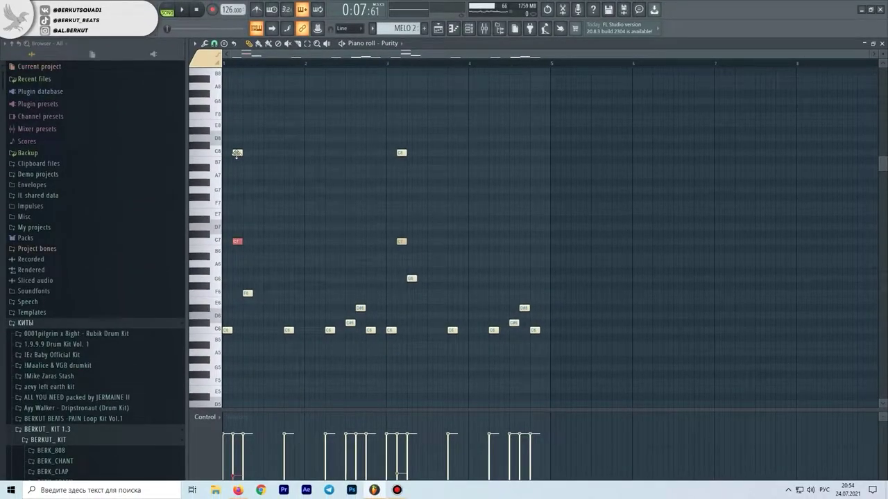
right_click(236, 152)
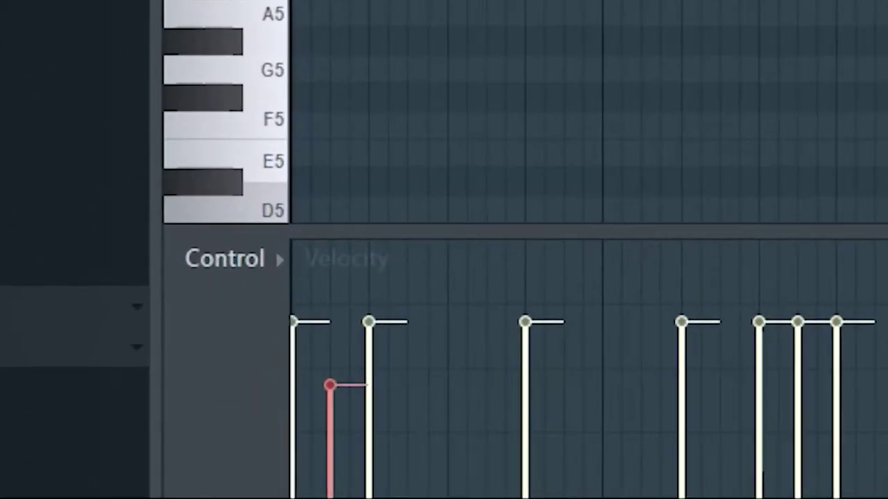
scroll(238, 242, "up", 4)
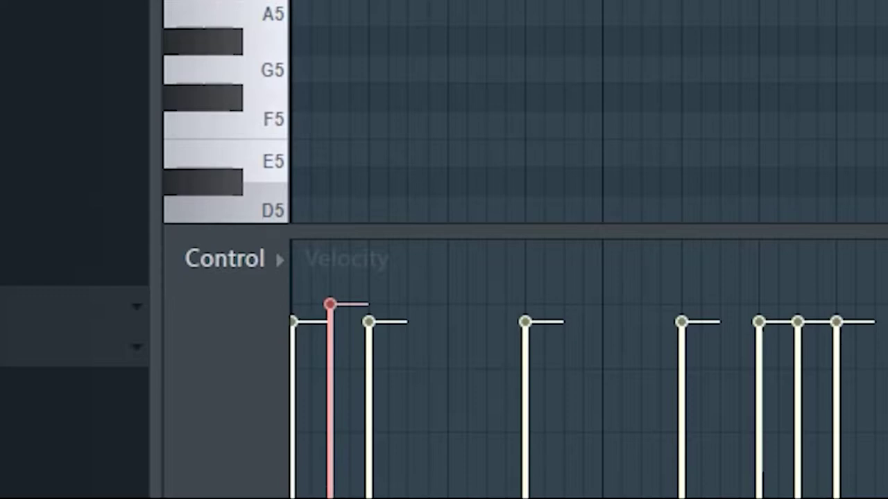
key("space")
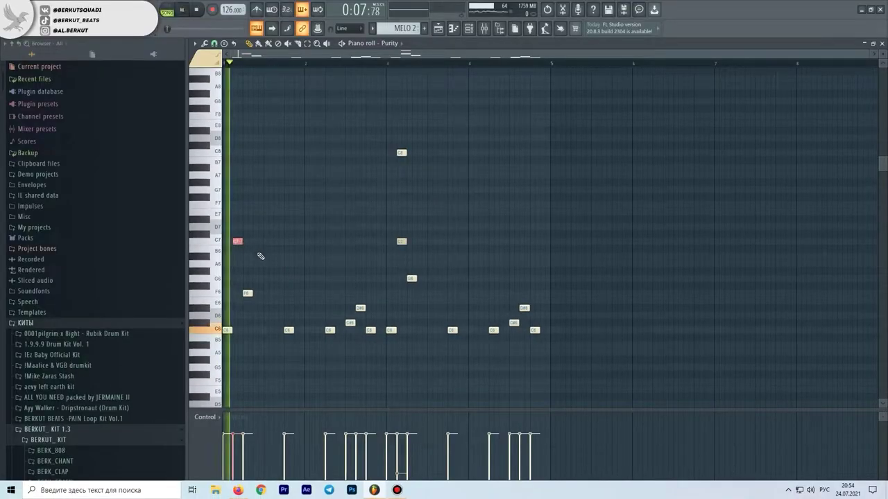
key("space")
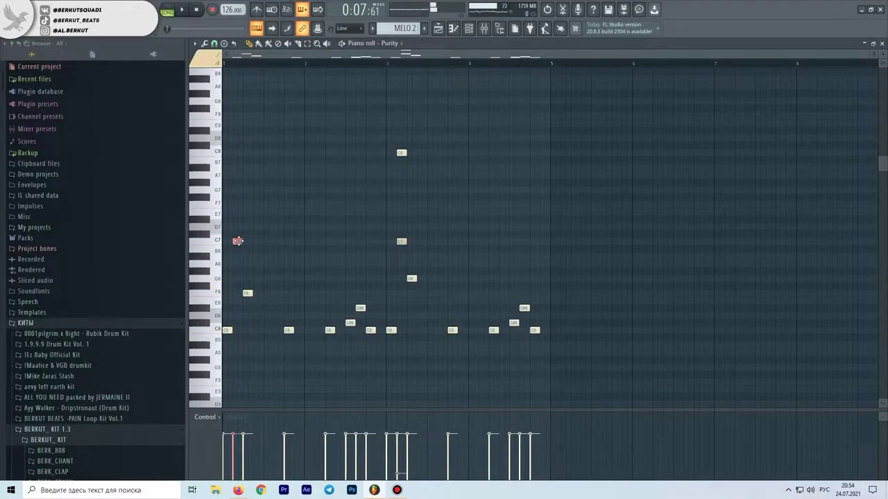
- Add a C8 note an octave above the first C7 and lower that C7's velocity to match the second C7
scroll(237, 242, "up", 2)
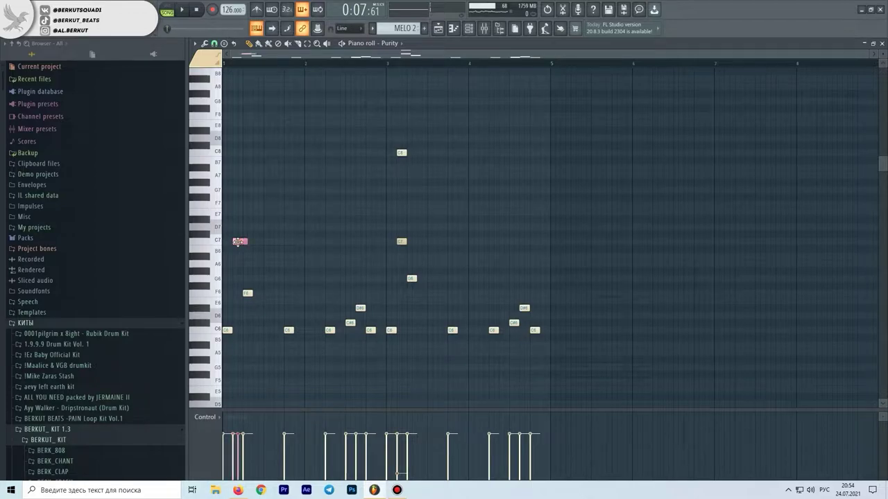
key("shift+Left")
key("shift+Left")
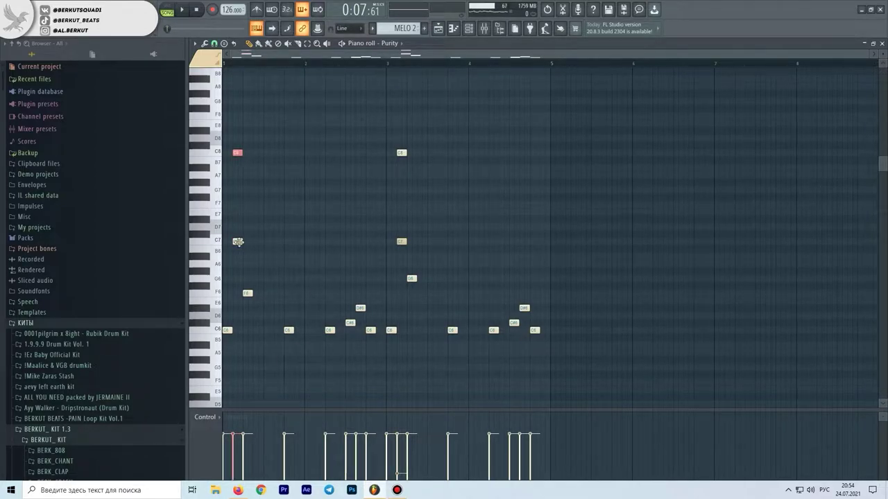
left_click_drag(495, 267, 173, 225)
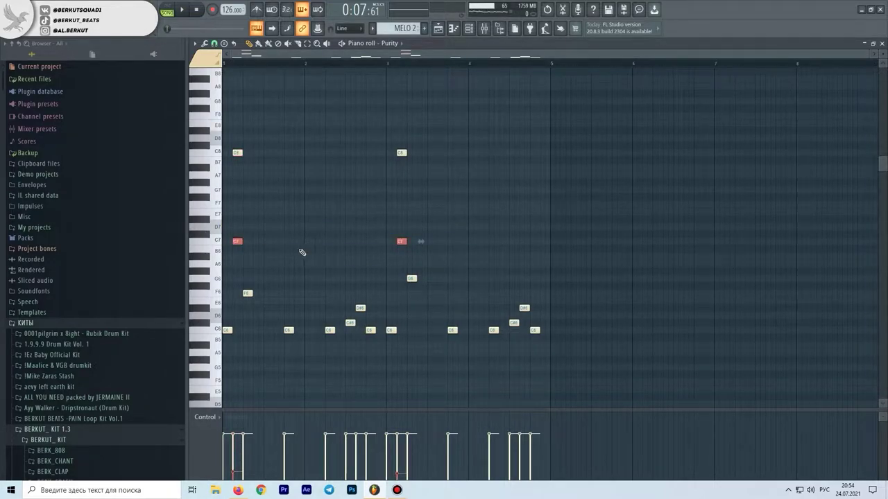
left_click_drag(230, 174, 453, 146)
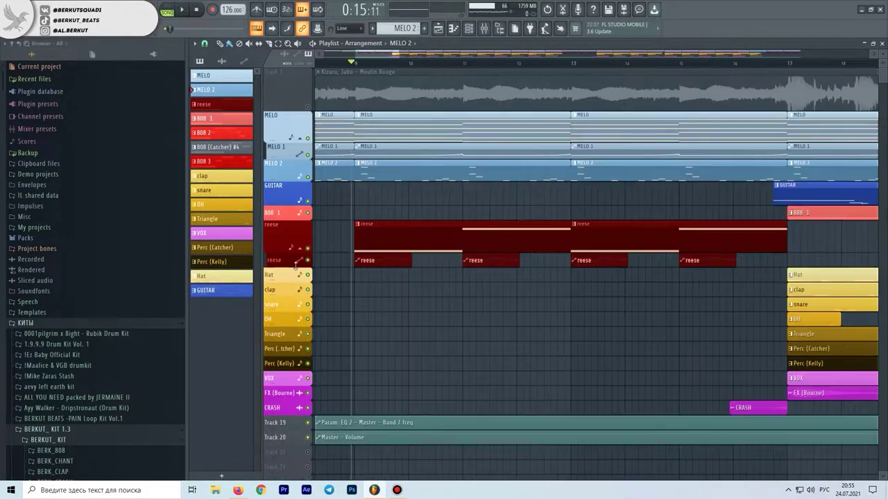
- Increase the height of the reese automation track and play the reese pattern together with its automation, all other tracks muted
left_click_drag(294, 267, 305, 298)
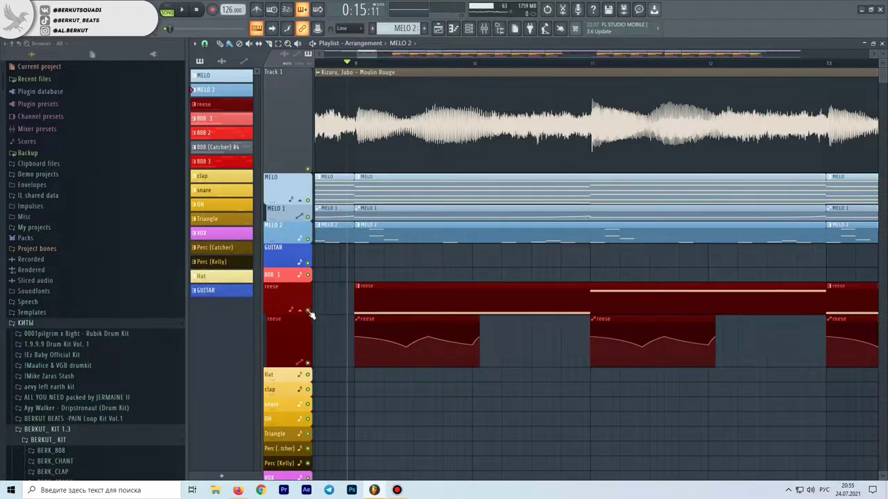
right_click(308, 311)
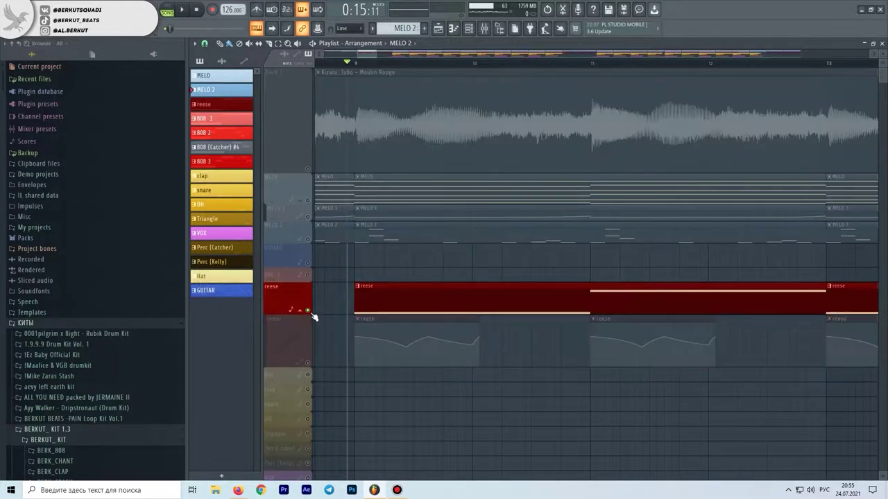
left_click(307, 363)
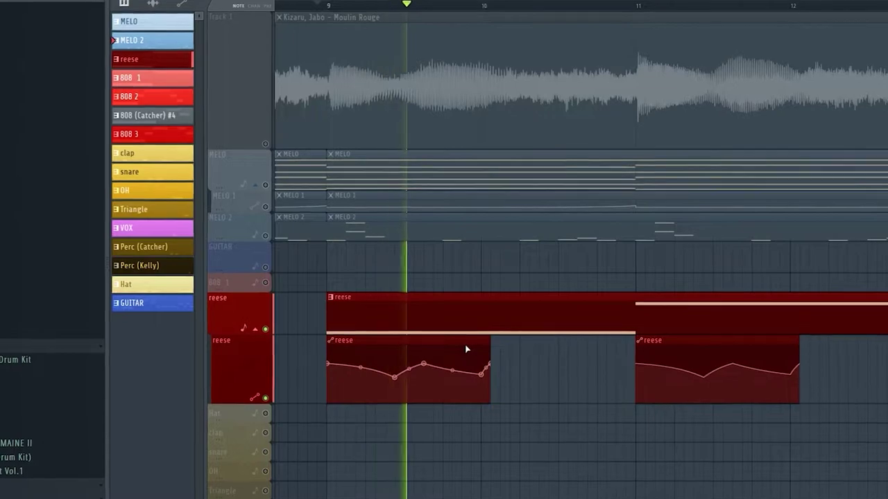
scroll(472, 345, "down", 5)
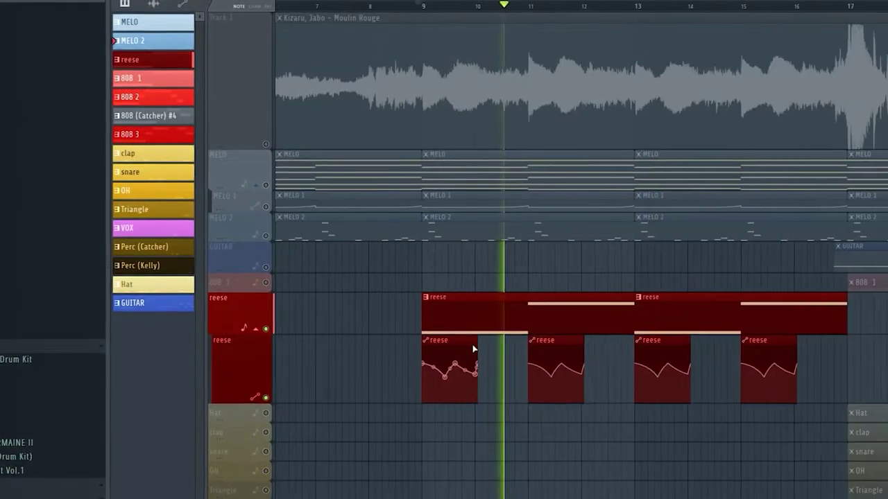
key("space")
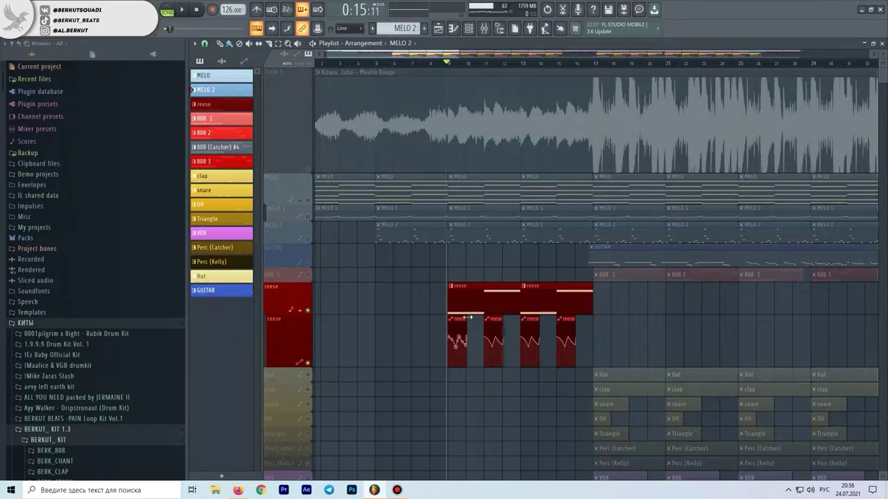
- Unsolo the reese tracks and mute Track 1 containing the Kizaru, Jabo - Moulin Rouge audio
scroll(468, 317, "up", 5)
right_click(309, 312)
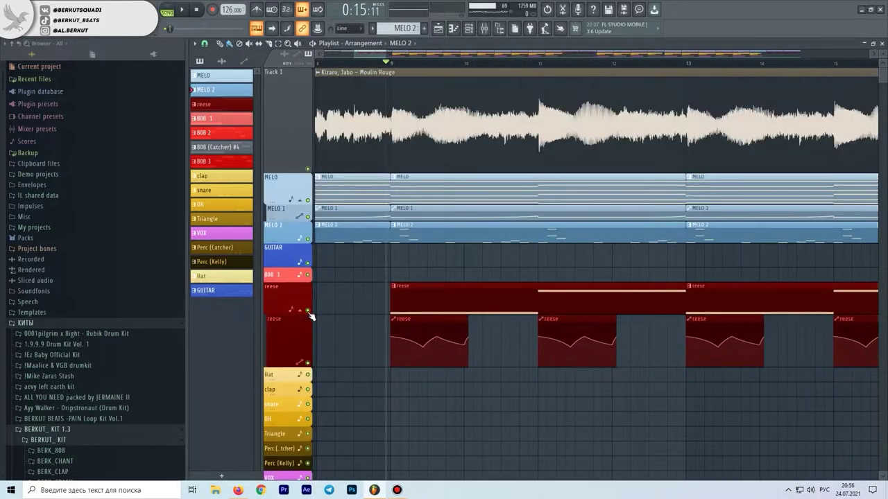
left_click(311, 169)
- Inspect the 3x Osc settings of the BASS channel used in the reese pattern, and close the instrument
scroll(416, 309, "down", 5)
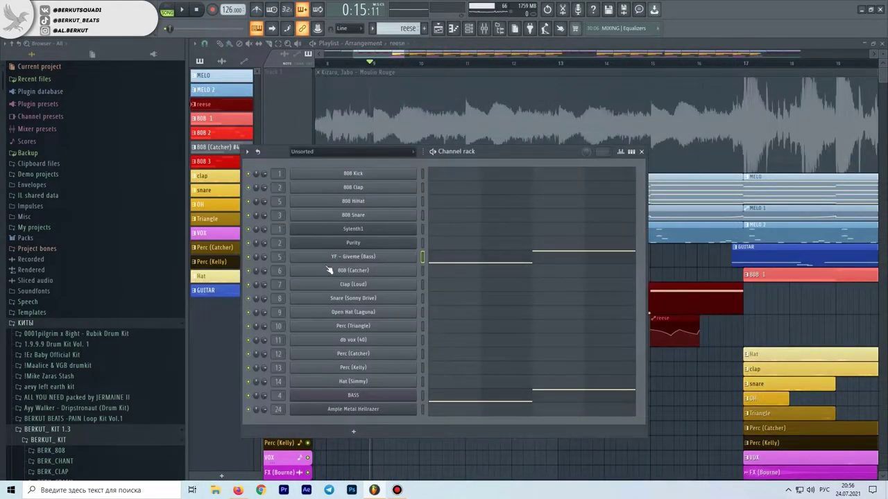
left_click(402, 395)
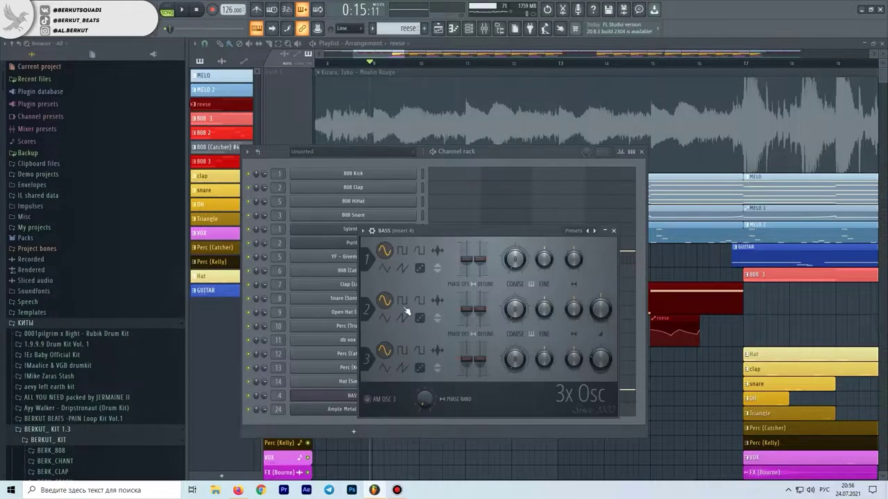
left_click_drag(454, 234, 417, 261)
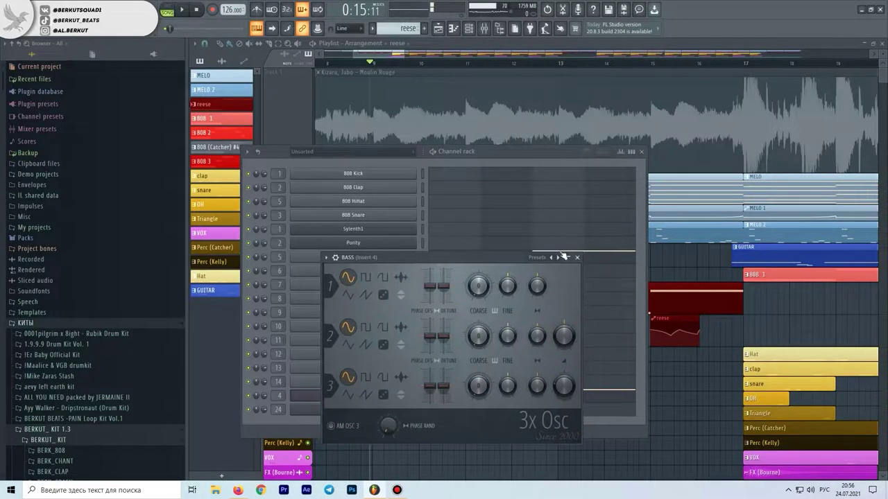
left_click(577, 258)
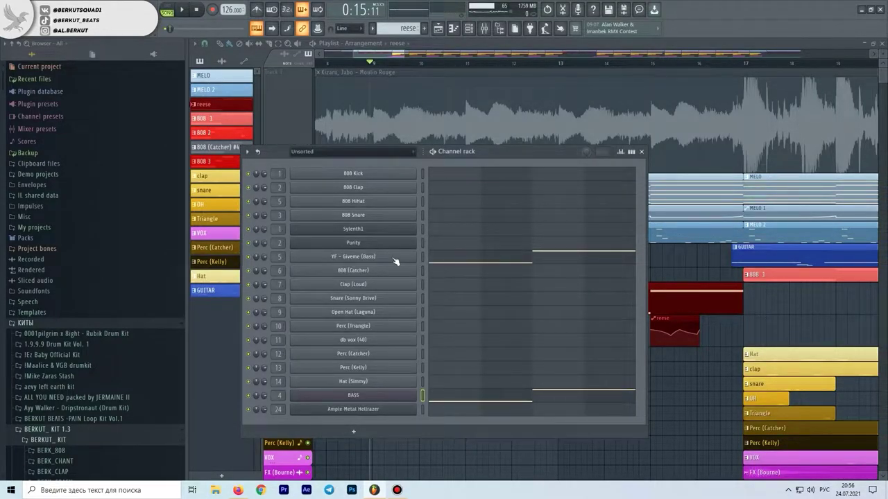
- Open the YF - Giveme (Bass) sampler channel and enable Use loop points for its playback
left_click(394, 262)
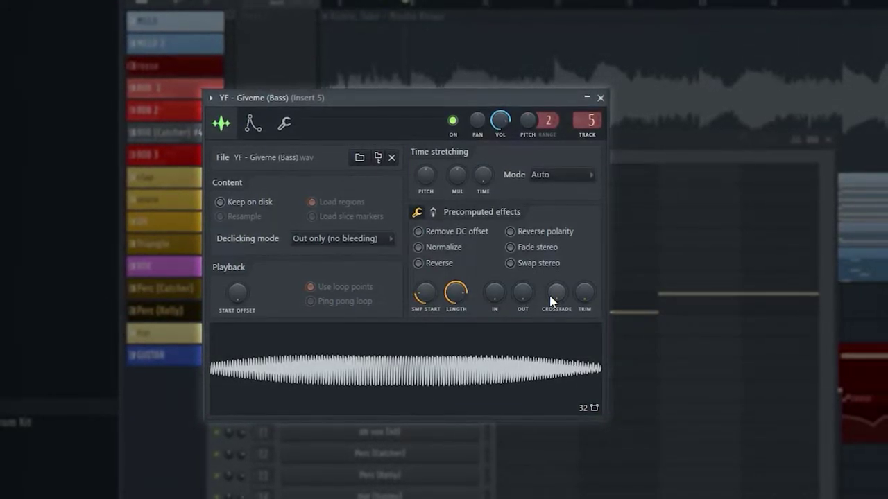
left_click(311, 287)
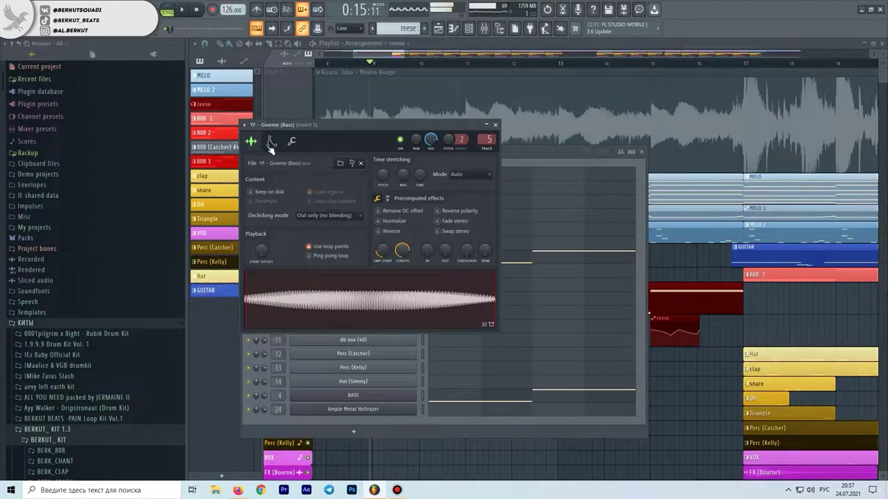
- Close the YF - Giveme (Bass) sampler and the channel rack
key("Escape")
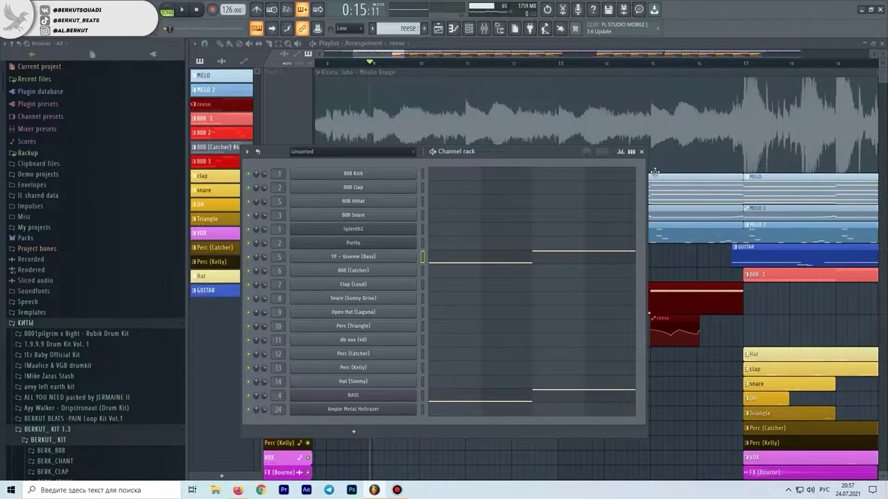
left_click(642, 152)
scroll(470, 283, "down", 5)
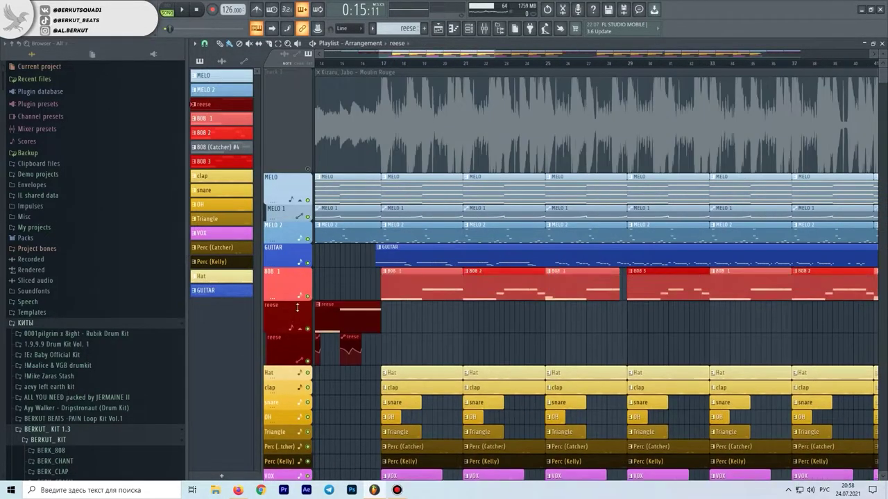
- Open the 808 1 pattern from the playlist in the piano roll and play its bass line
double_click(390, 292)
key("F5")
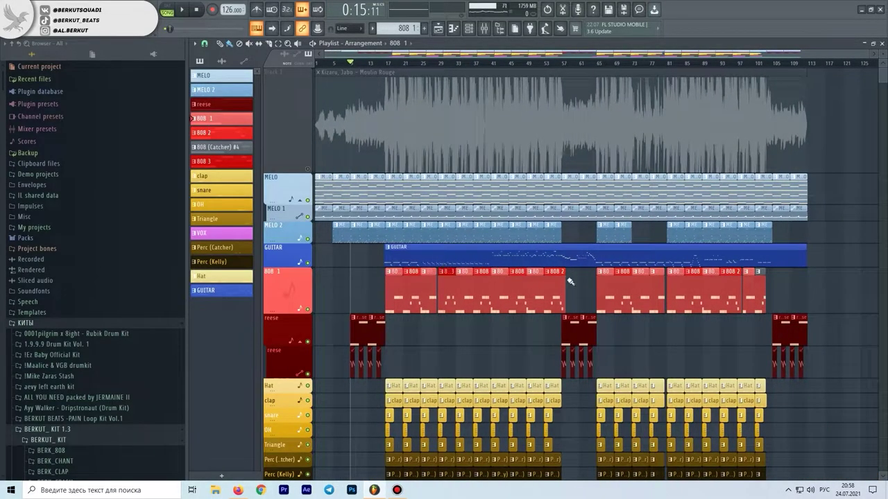
scroll(340, 299, "up", 3)
double_click(457, 294)
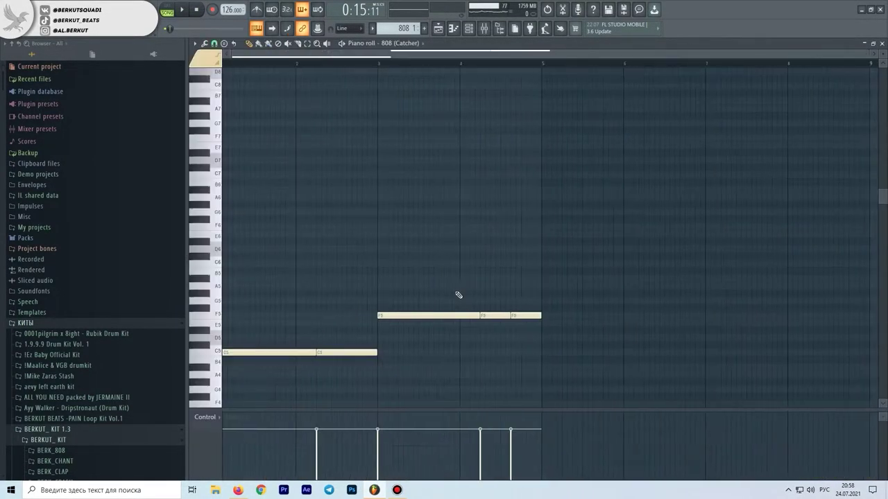
key("space")
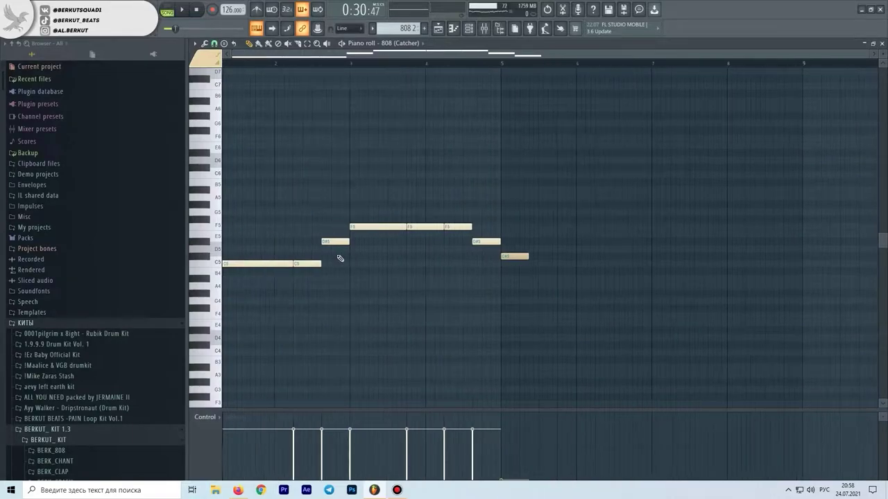
- Select the first D#5 note, then the last F5 and D#5 notes of the 808 2 pattern, and play the bass line
scroll(340, 259, "up", 1)
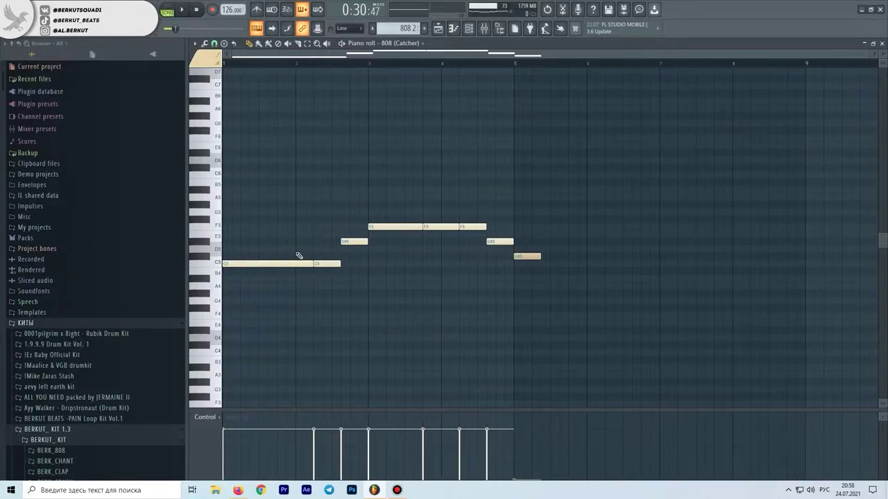
left_click_drag(353, 281, 334, 238)
left_click_drag(496, 270, 467, 207)
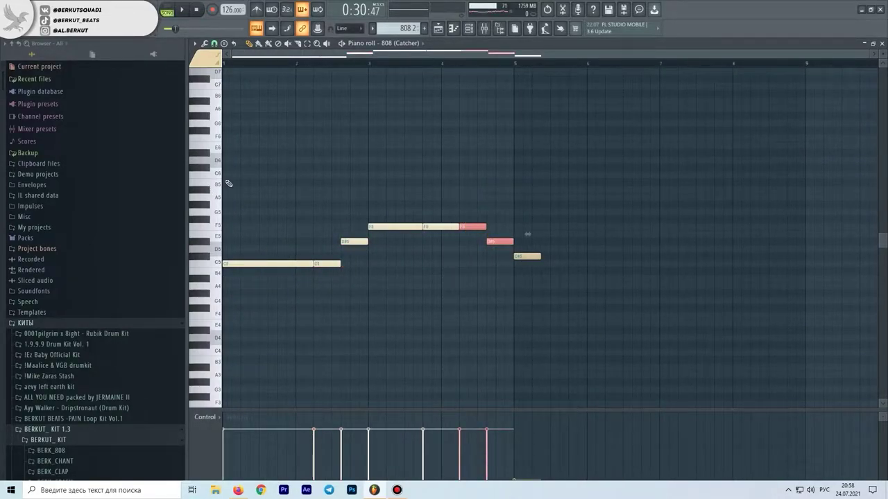
key("space")
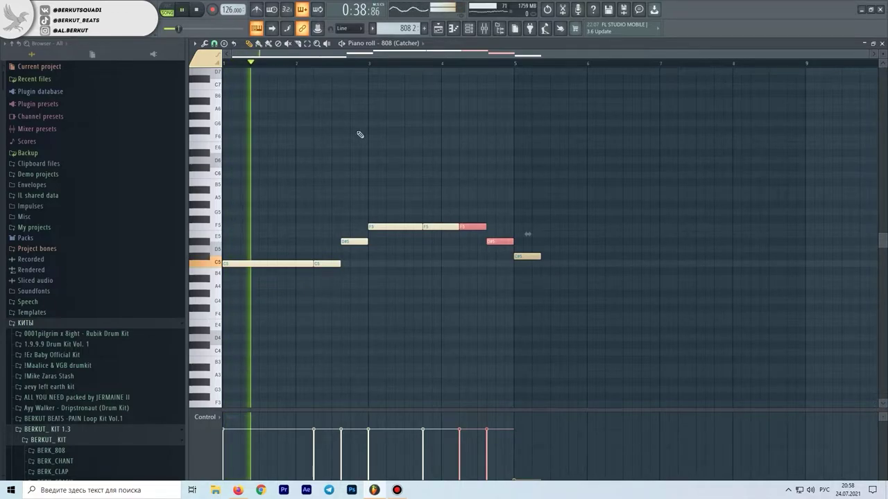
left_click(521, 193)
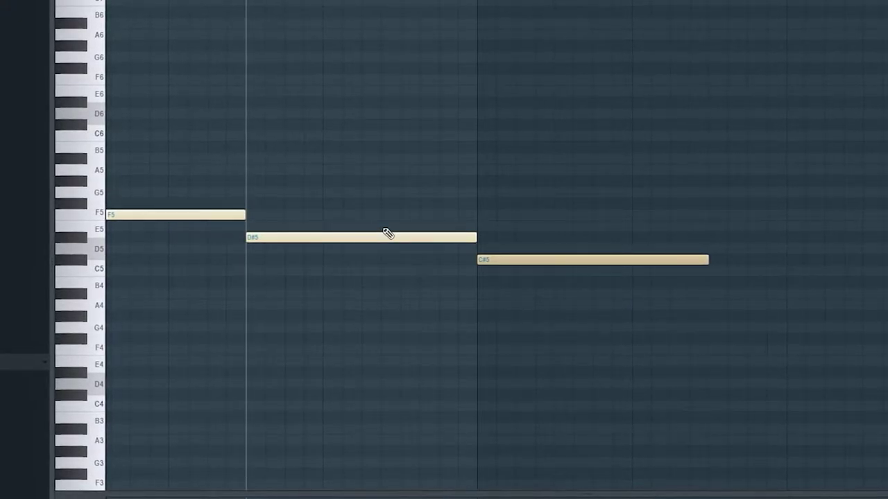
- Select the last D#5 note of the 808 2 pattern and play the pattern's ending from that note
left_click_drag(274, 252, 458, 223)
scroll(448, 200, "down", 5)
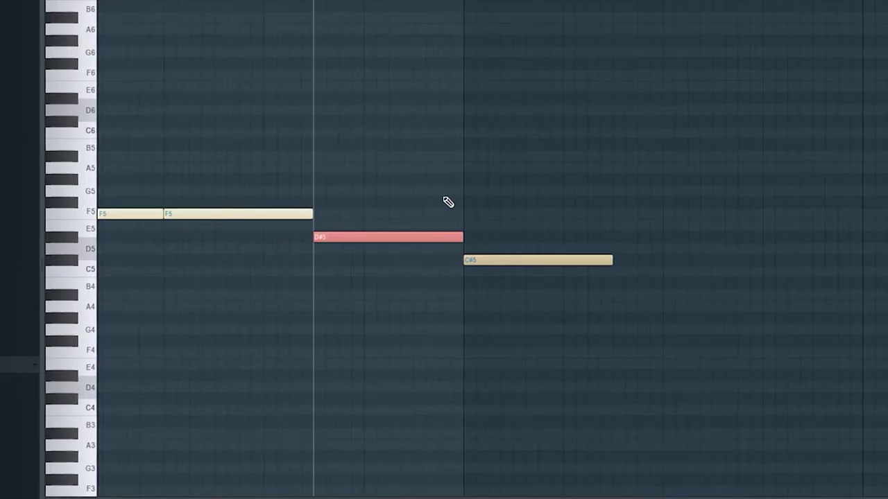
scroll(485, 253, "up", 3)
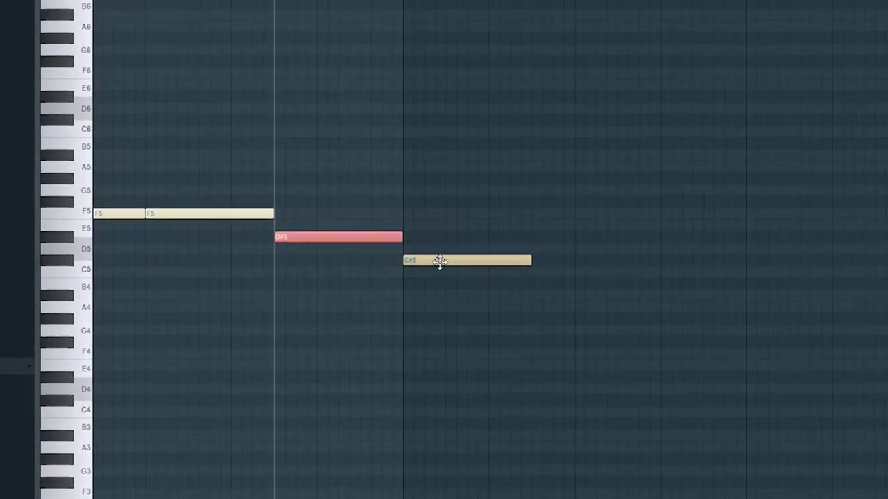
key("space")
key("space")
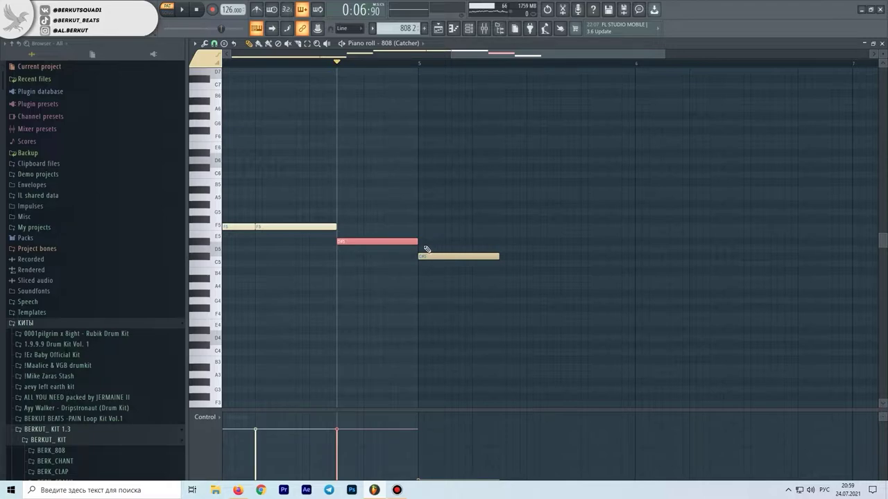
- Select the closing C#5 note of the 808 2 pattern and inspect its note properties
scroll(439, 250, "down", 3)
scroll(495, 256, "up", 2)
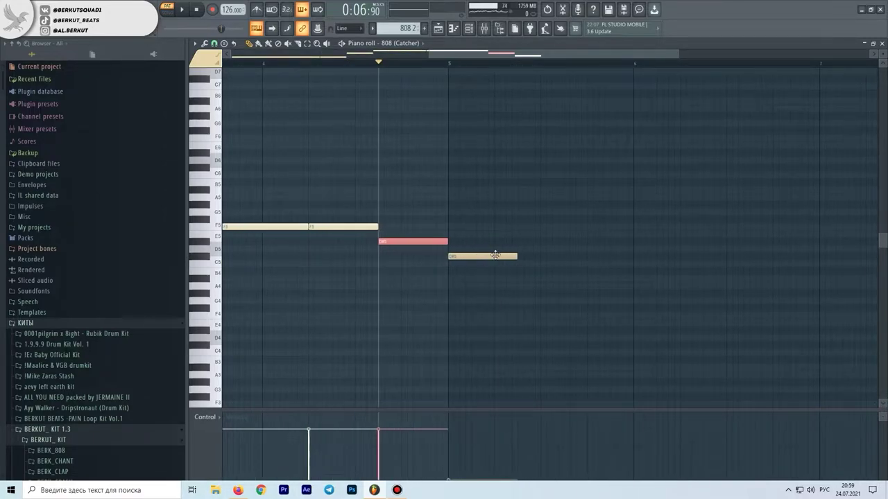
scroll(500, 258, "down", 2)
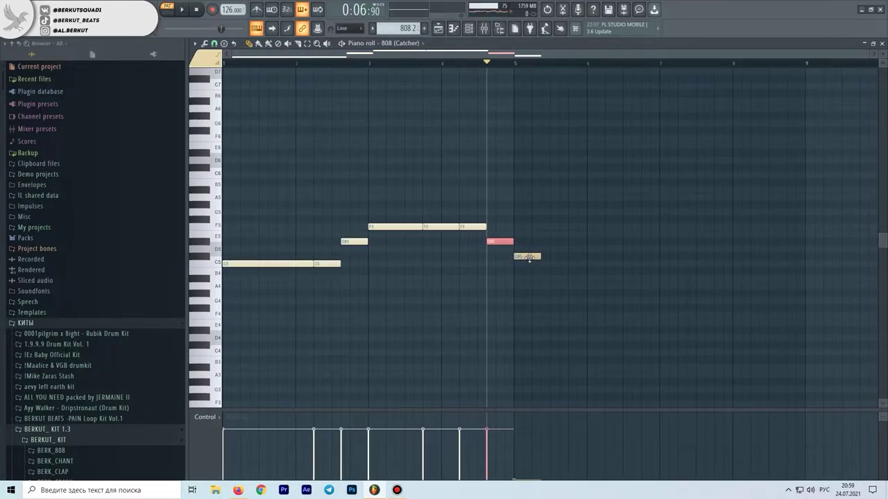
left_click(529, 257)
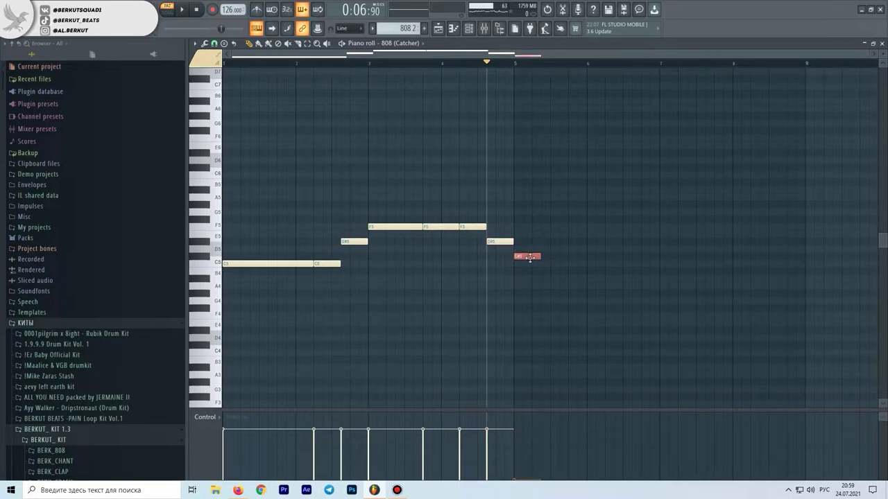
double_click(530, 257)
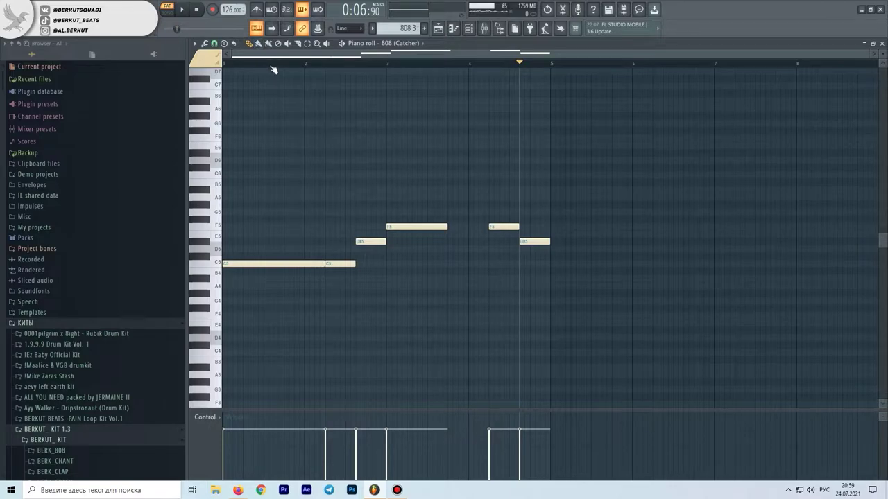
- Place the playback position near bar 3 of the 808 3 pattern and examine the gap between its two F5 notes
mouse_move(396, 64)
left_mouse_down()
mouse_move(430, 68)
mouse_move(396, 65)
mouse_move(394, 78)
left_mouse_up()
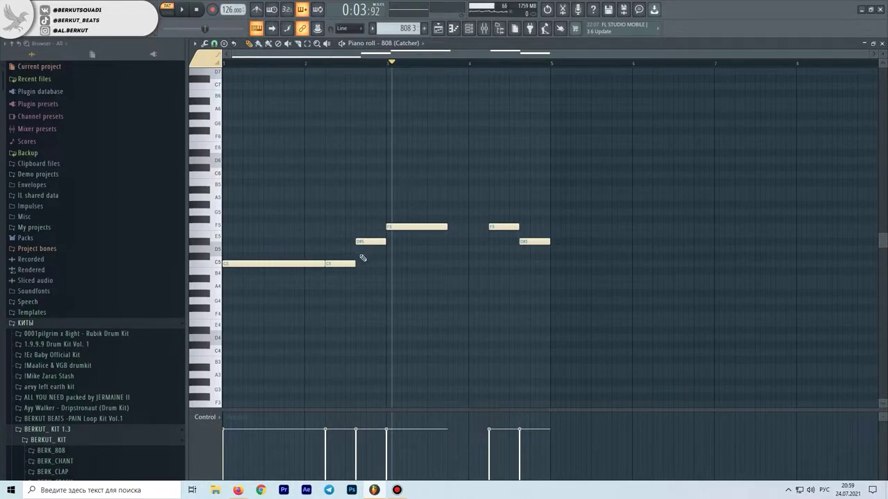
scroll(458, 235, "up", 2)
left_click_drag(443, 236, 496, 217)
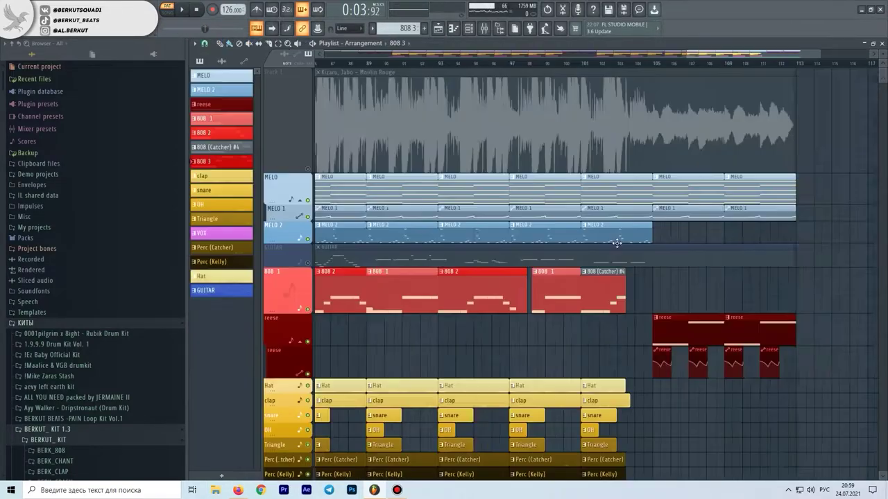
- Move the 808 2 clip at bar 93 to just before bar 105 in the playlist, and adjust its end
scroll(614, 293, "up", 5)
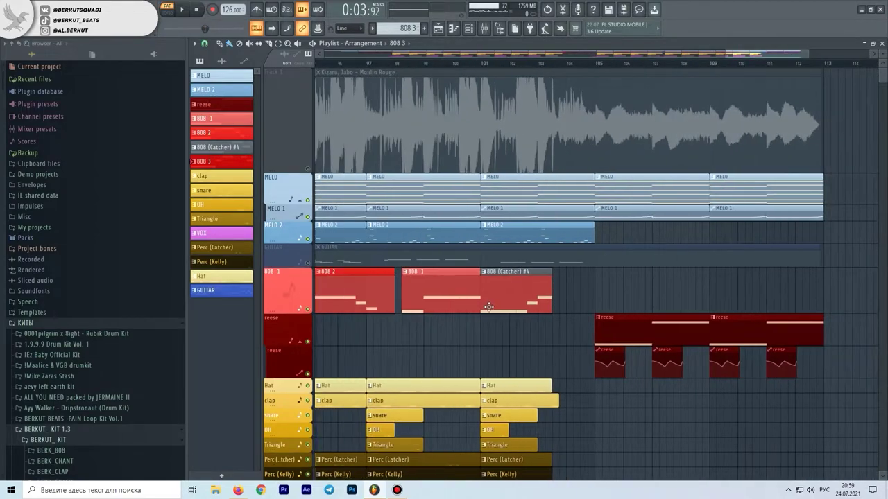
scroll(489, 308, "down", 4)
left_click_drag(504, 306, 629, 305)
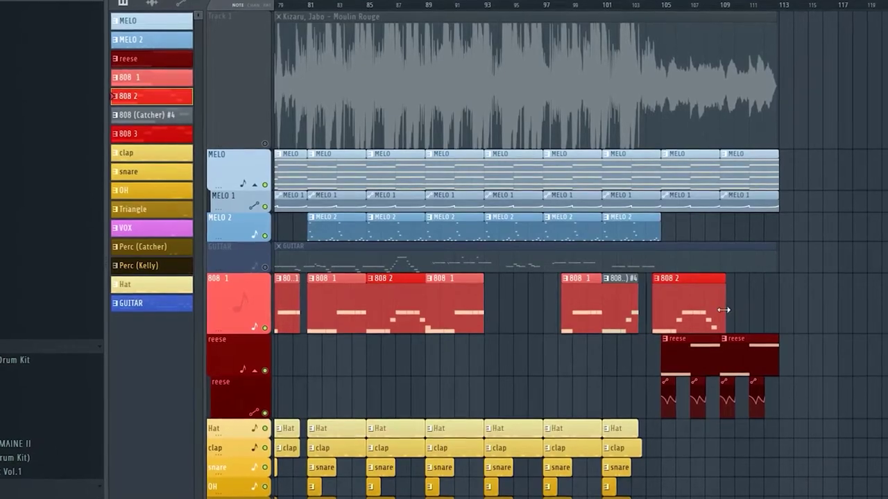
left_click_drag(724, 310, 625, 317)
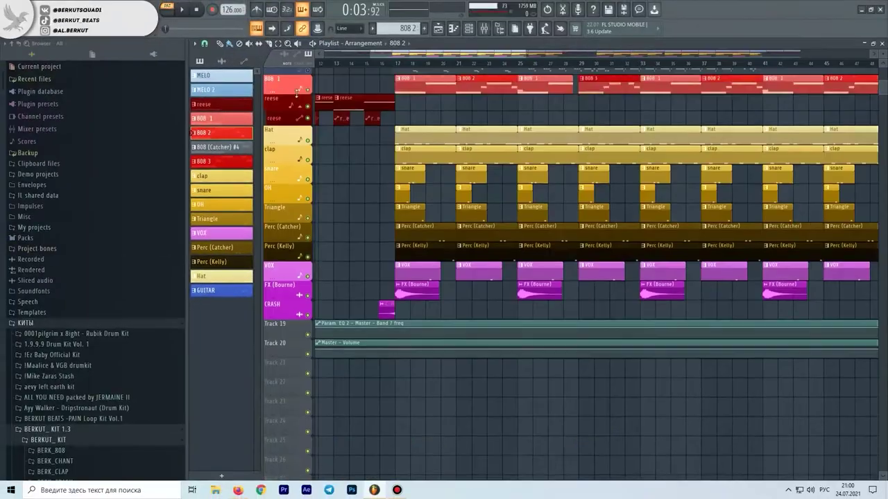
- Open the Hat pattern in the piano roll and examine its notes, followed by the clap and snare patterns
scroll(446, 166, "up", 2)
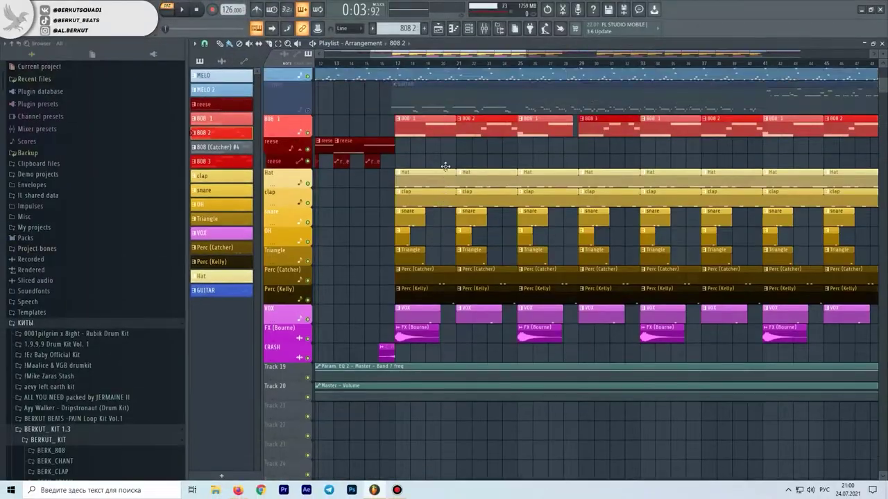
scroll(446, 166, "up", 2)
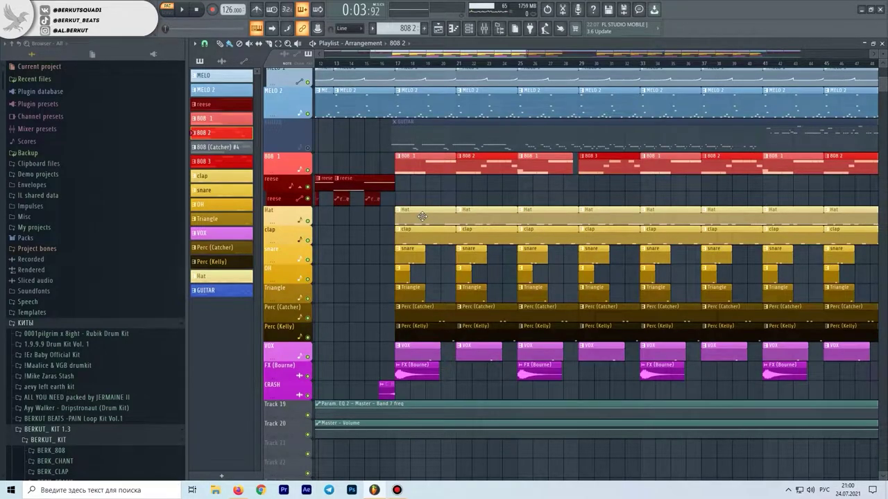
double_click(422, 217)
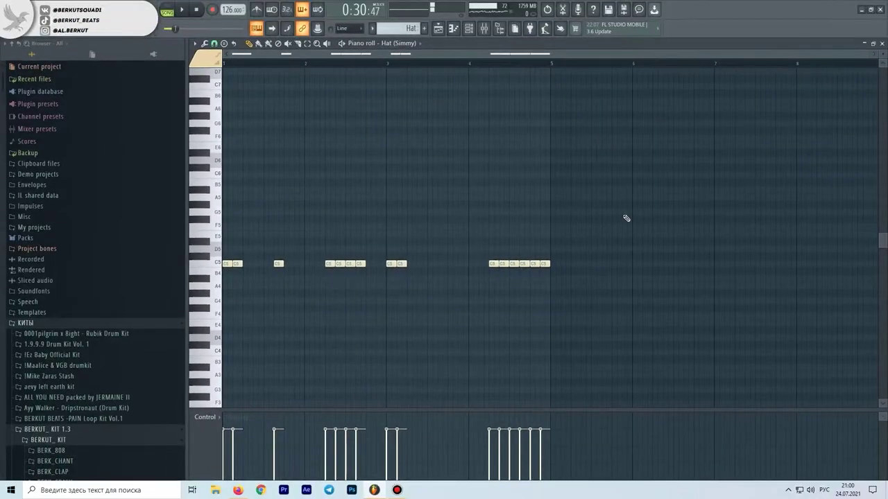
key("Down")
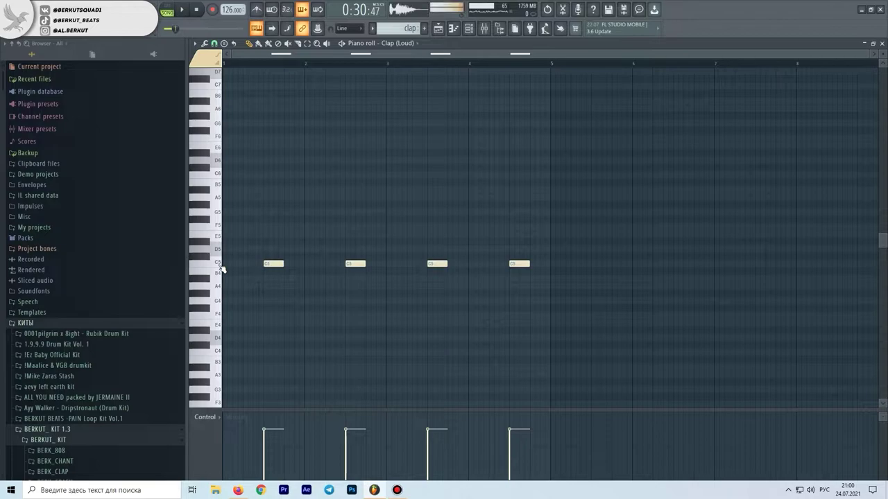
key("Down")
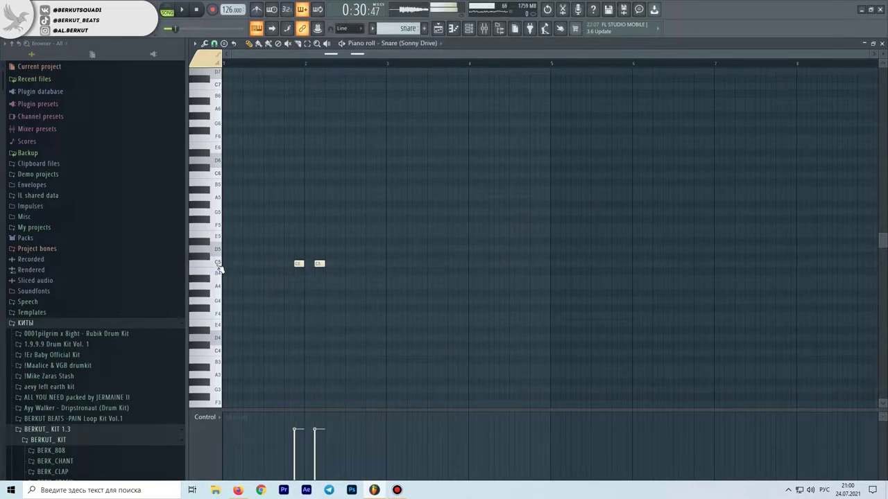
- Examine the notes of the OH, Triangle, Perc (Catcher) and Perc (Kelly) patterns, auditioning the C5 sample
key("Down")
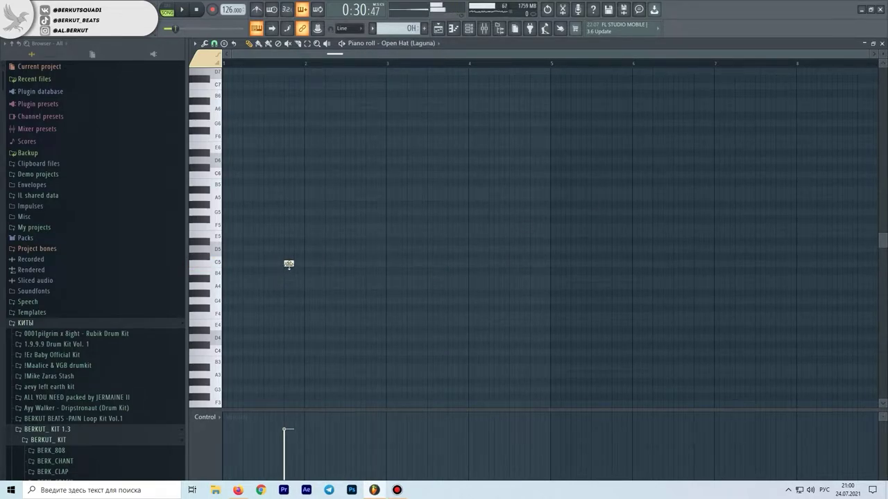
key("Down")
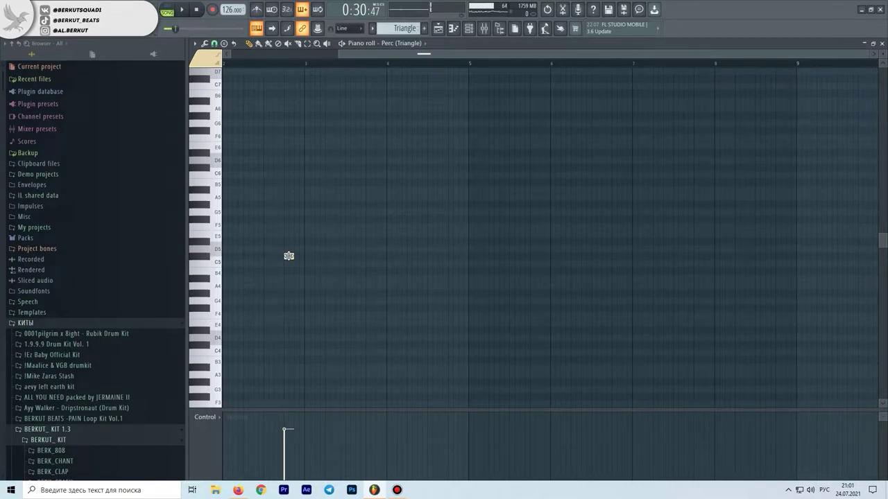
key("Down")
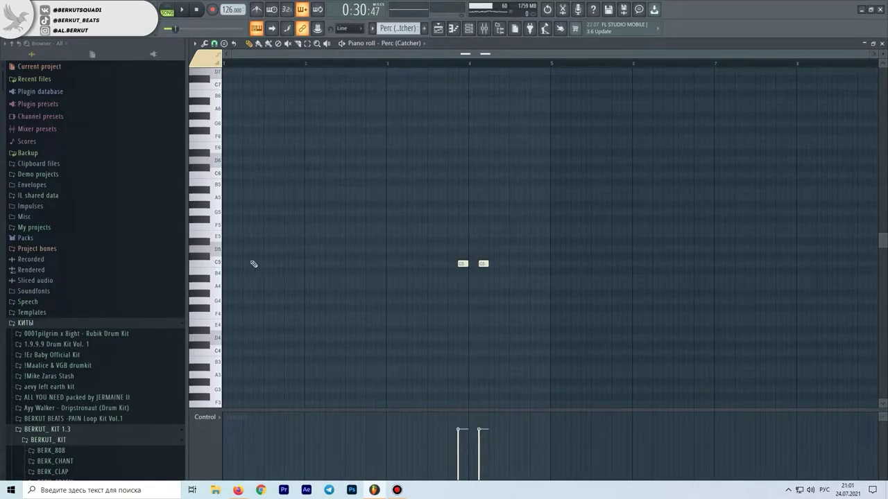
left_click(222, 263)
key("Down")
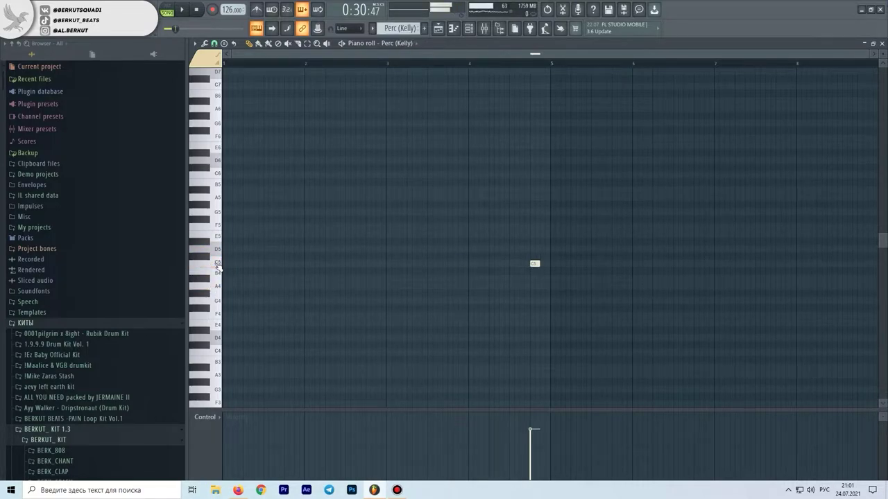
- Examine the notes of the VOX pattern in the piano roll, and return to the playlist
left_click(882, 43)
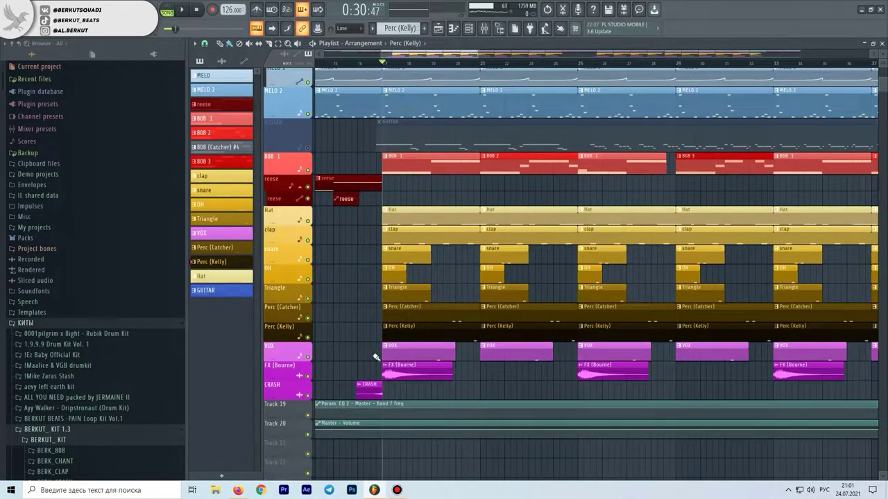
double_click(434, 352)
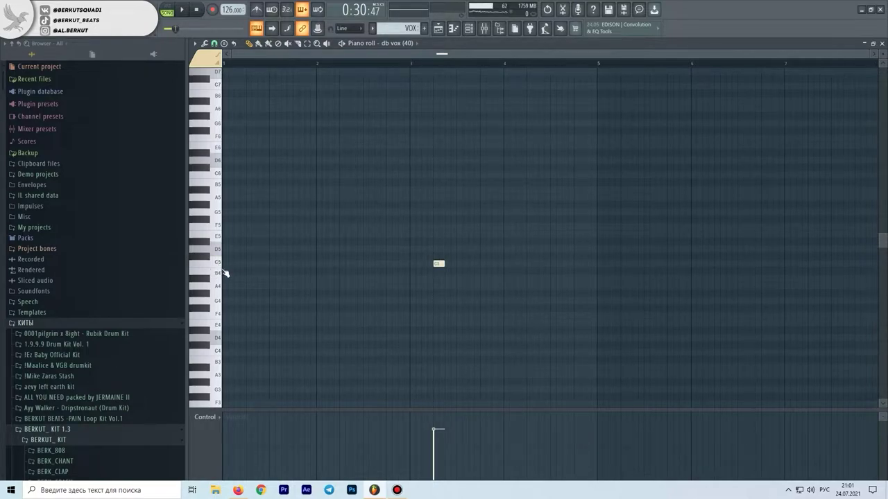
key("F7")
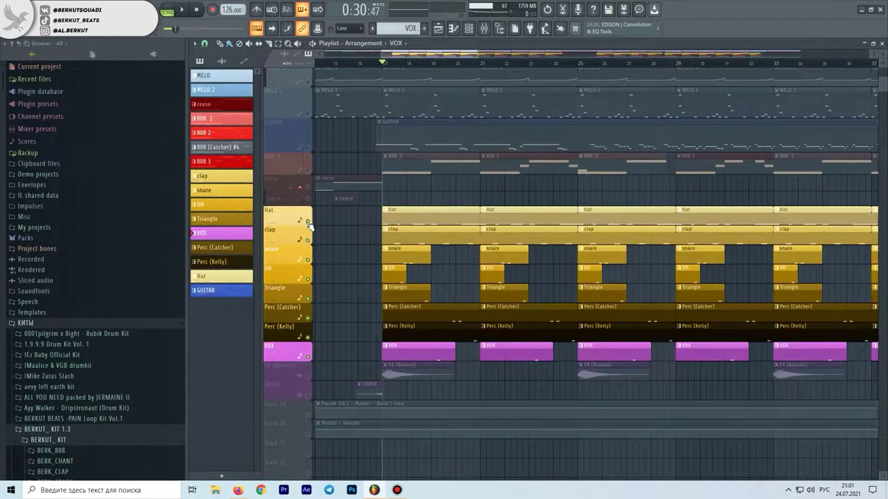
- Isolate the drum, VOX and CRASH tracks and set the playback position near the start of the CRASH clip, around bar 16
scroll(333, 333, "up", 3)
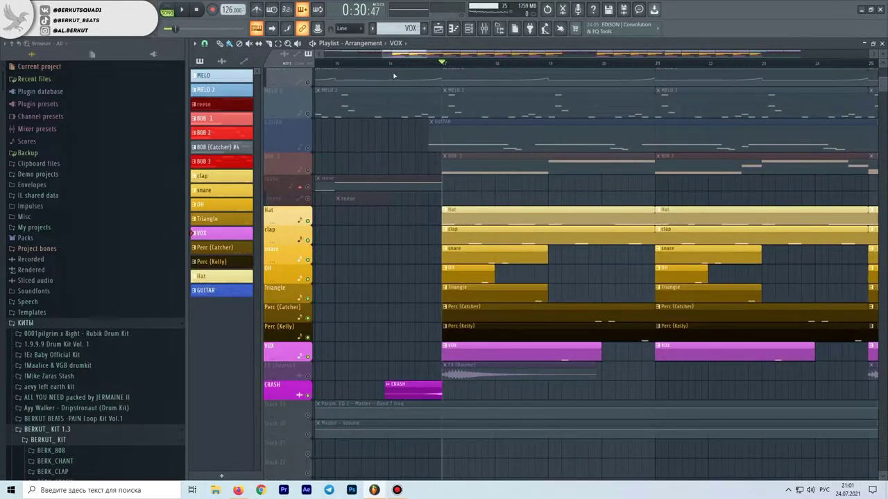
left_click(394, 66)
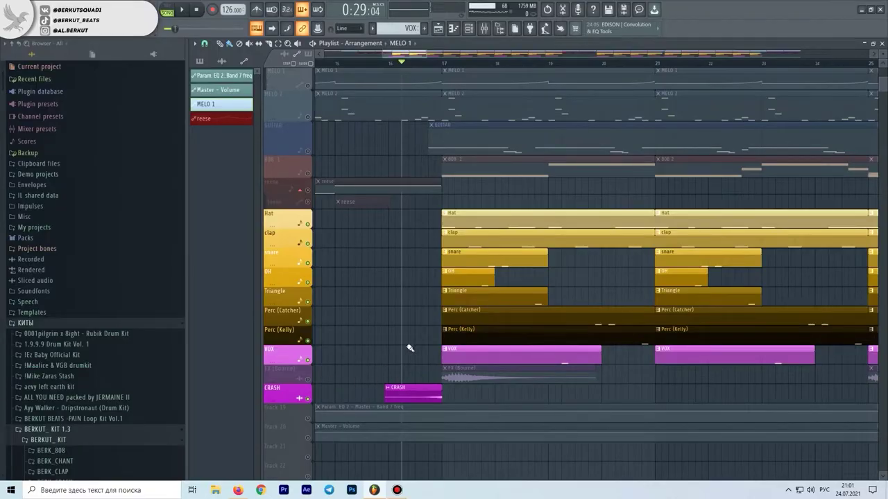
- Play the isolated drum, VOX and CRASH tracks from bar 17, and examine the first four-bar group of drum clips
scroll(608, 291, "down", 4)
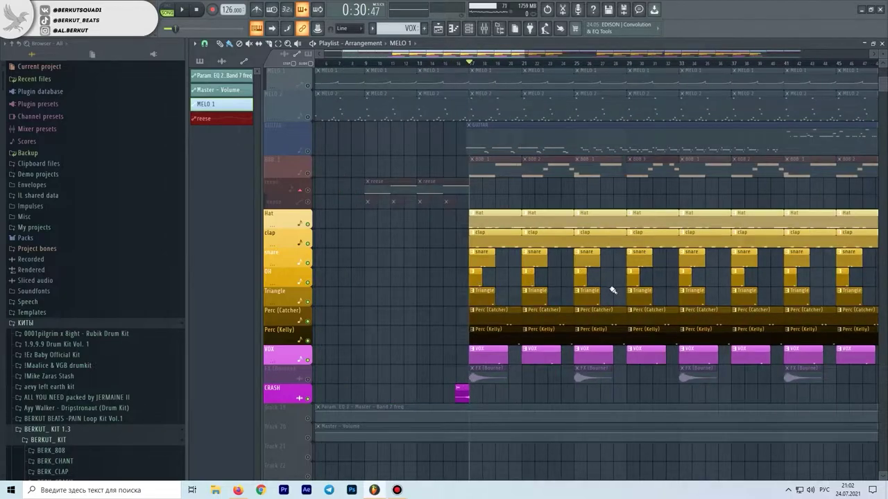
scroll(515, 297, "up", 2)
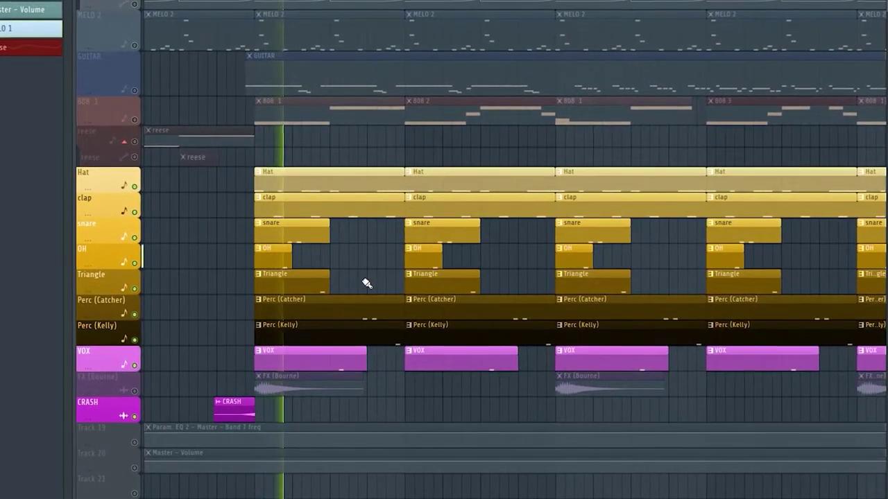
scroll(368, 284, "up", 3)
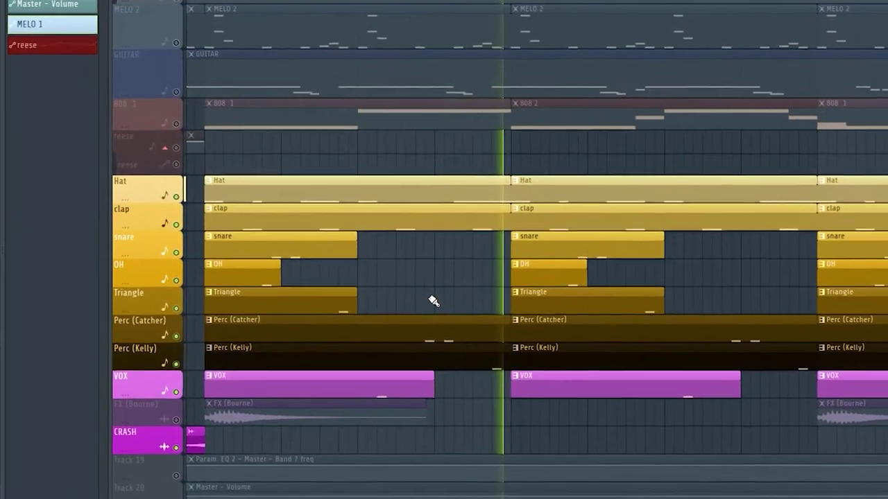
scroll(370, 282, "down", 3)
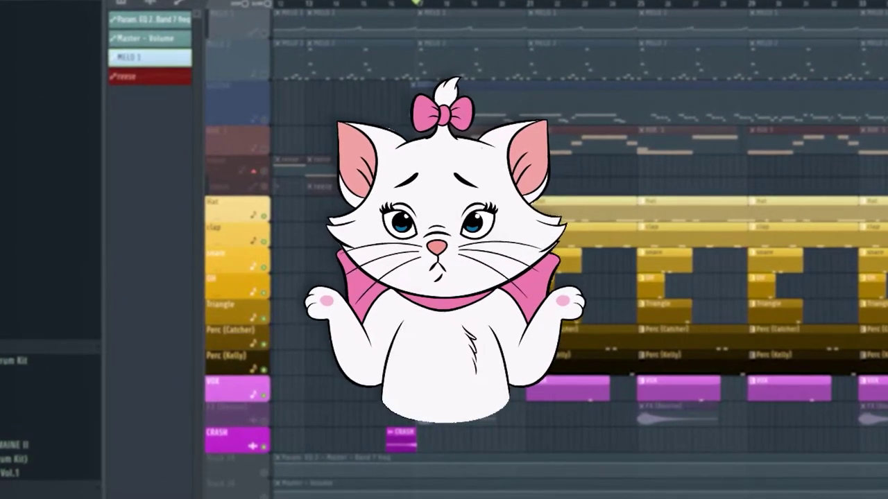
scroll(464, 277, "up", 3)
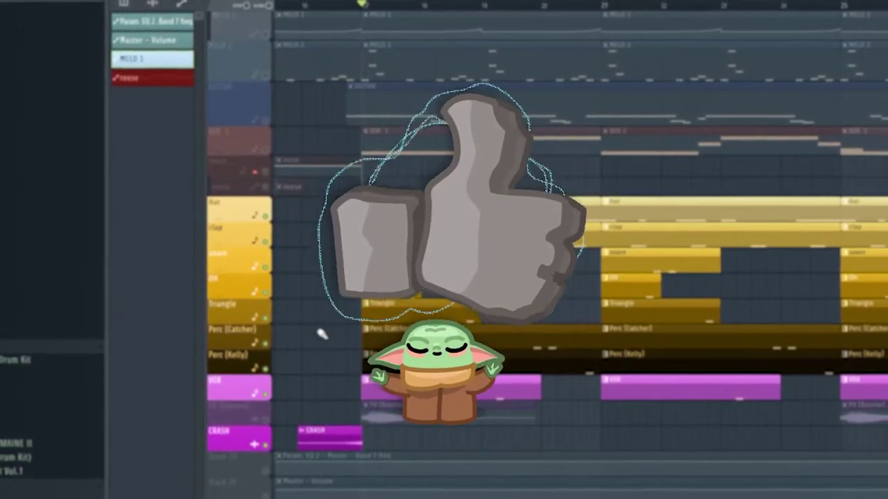
left_click_drag(317, 370, 524, 195)
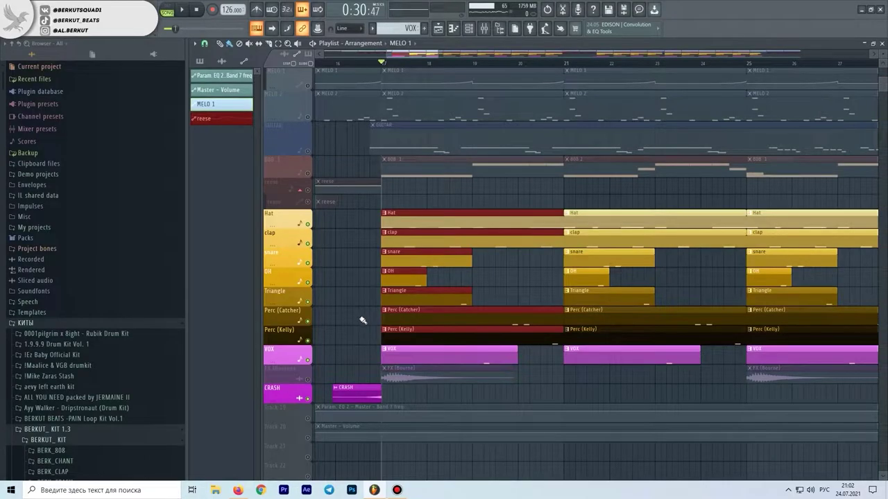
left_click(364, 322)
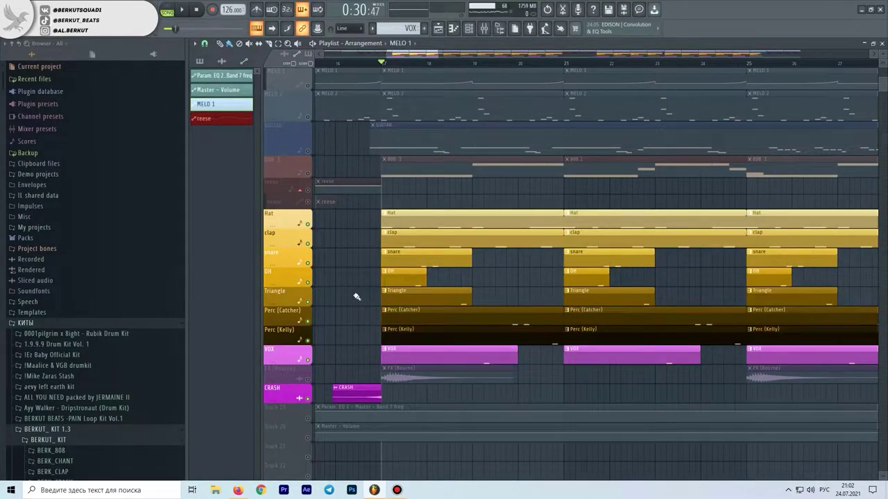
- Unmute the FX (Bourne) track, play it with the drums from bar 17, and review its clips across the arrangement
left_click(308, 380)
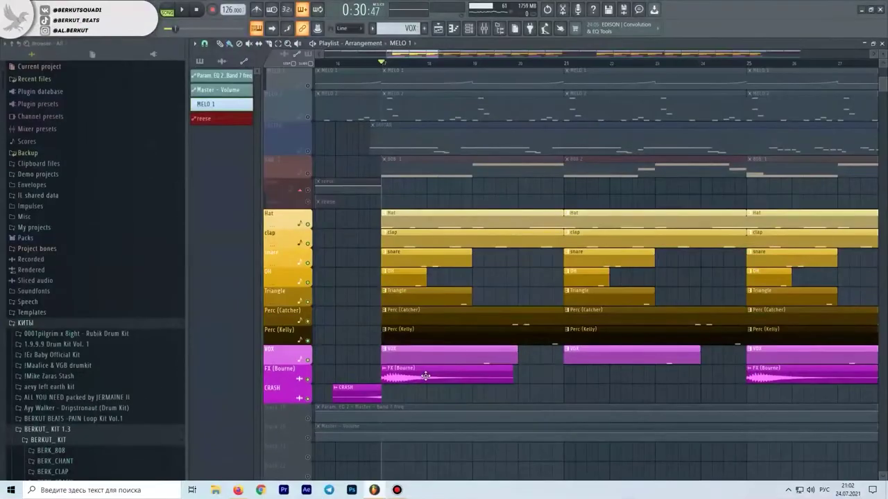
key("space")
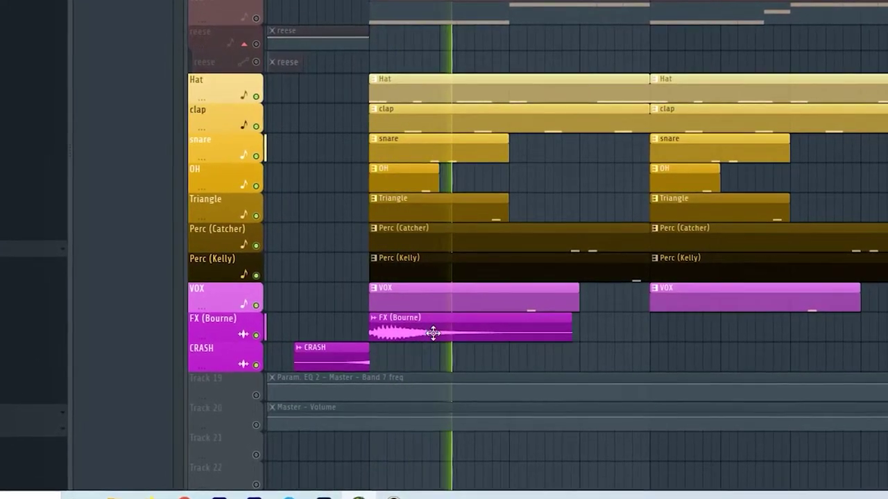
scroll(430, 333, "down", 5)
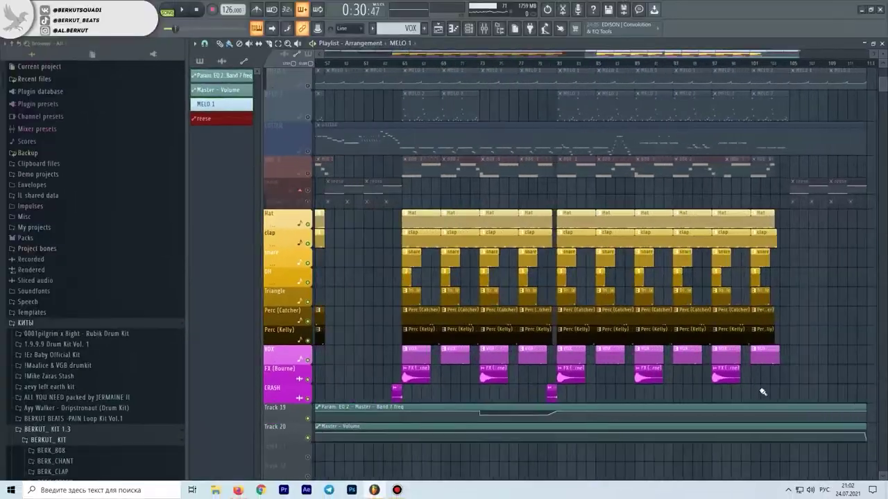
- Examine the master EQ band 7 frequency automation on Track 19 and audition the section around bars 73 to 81
scroll(763, 392, "down", 3)
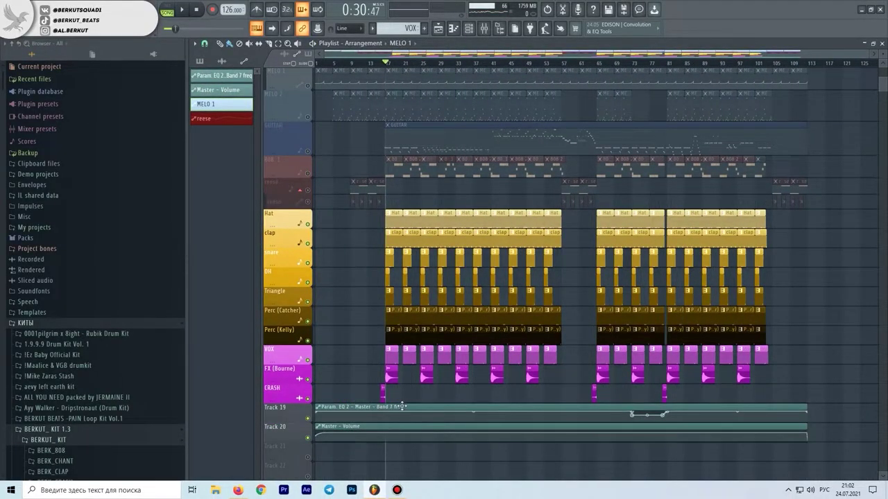
scroll(404, 407, "up", 3)
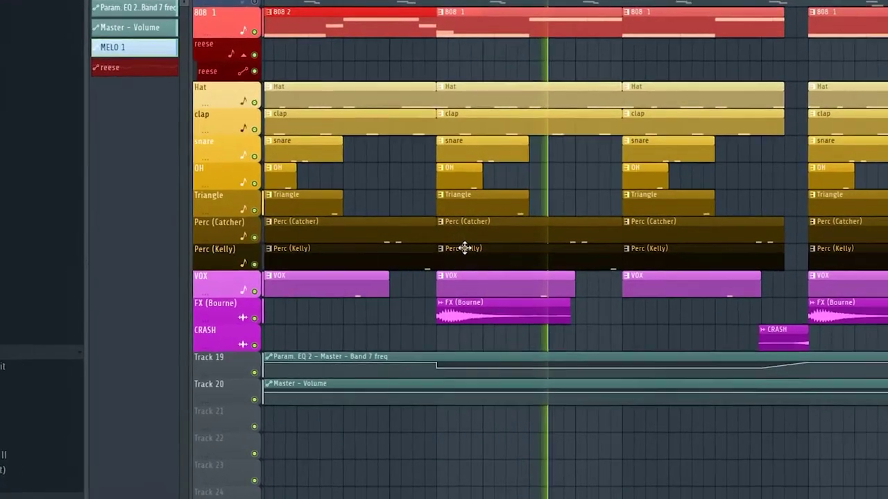
key("space")
mouse_move(462, 338)
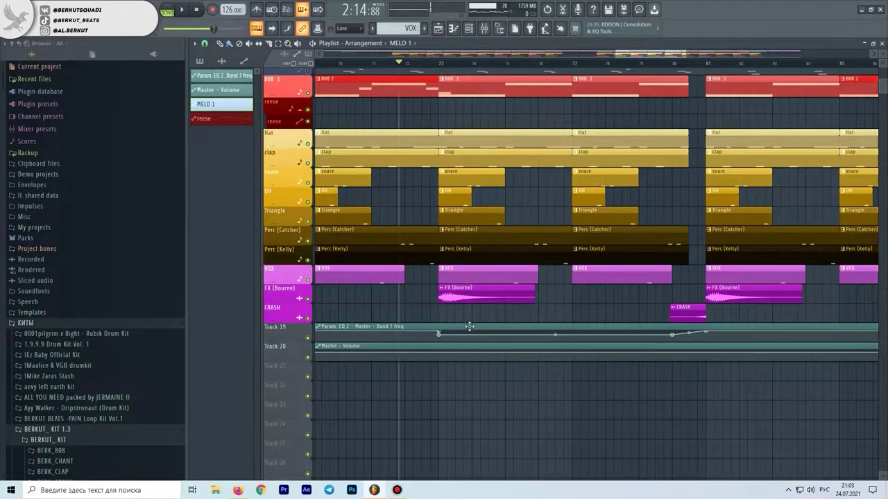
- Examine the Master - Volume automation on Track 20 over the whole arrangement and audition the song's opening
scroll(470, 327, "down", 5)
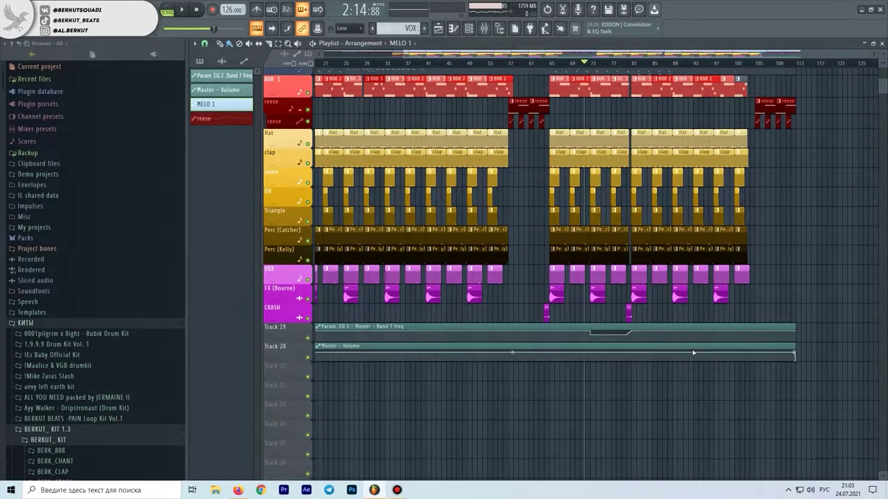
scroll(674, 356, "down", 2)
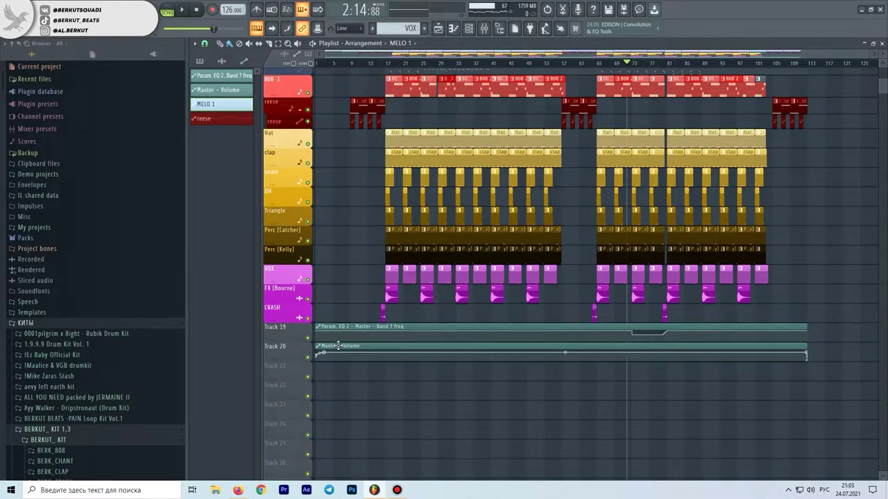
key("space")
key("space")
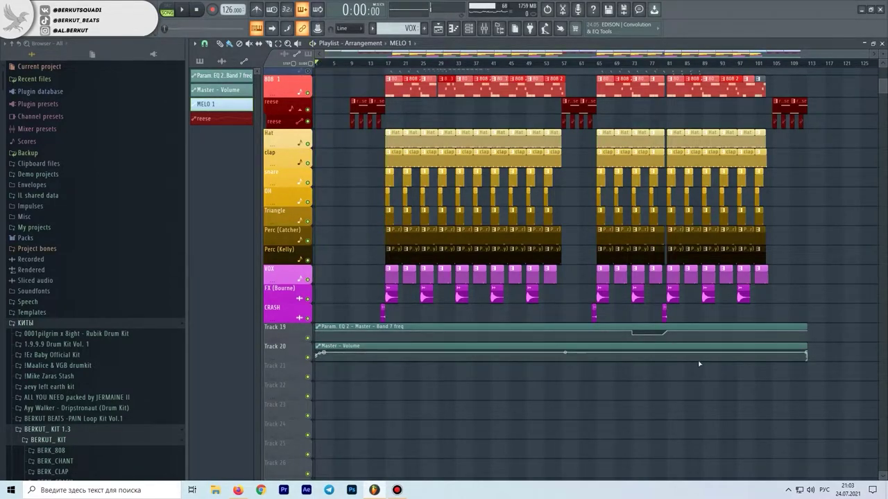
- Open the mixer and select Insert 1 to show its effects chain
scroll(699, 363, "up", 4)
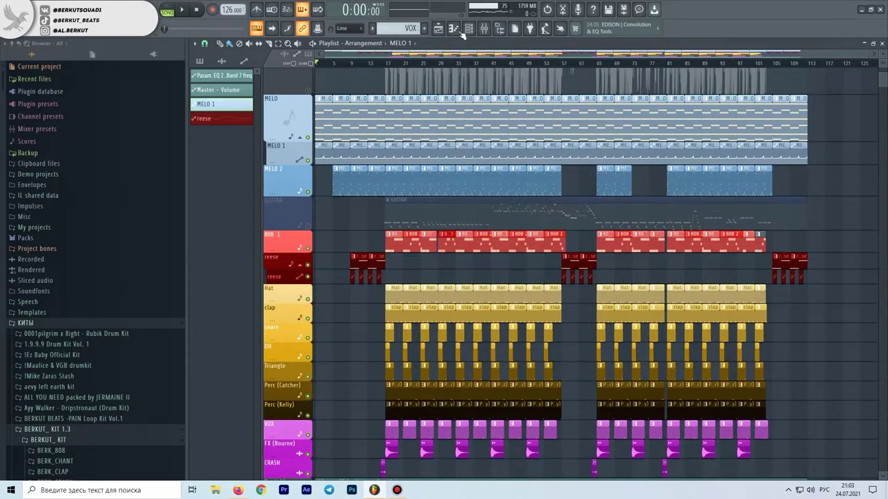
left_click(488, 31)
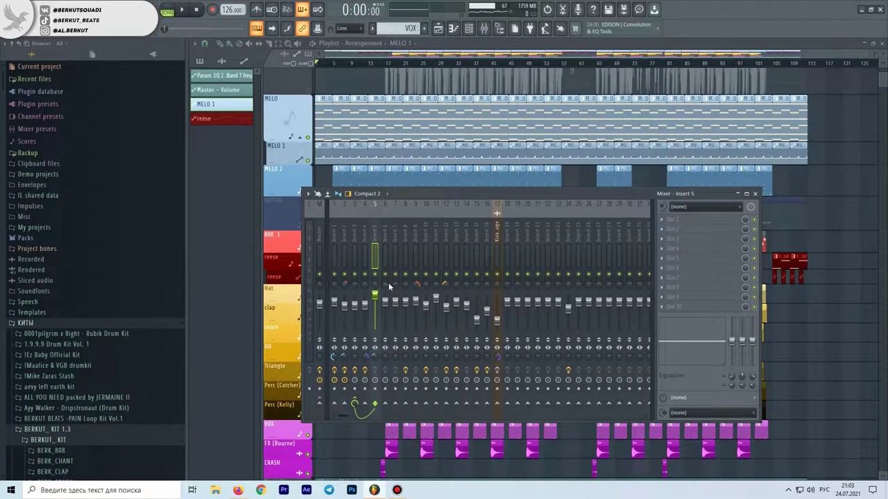
left_click(334, 261)
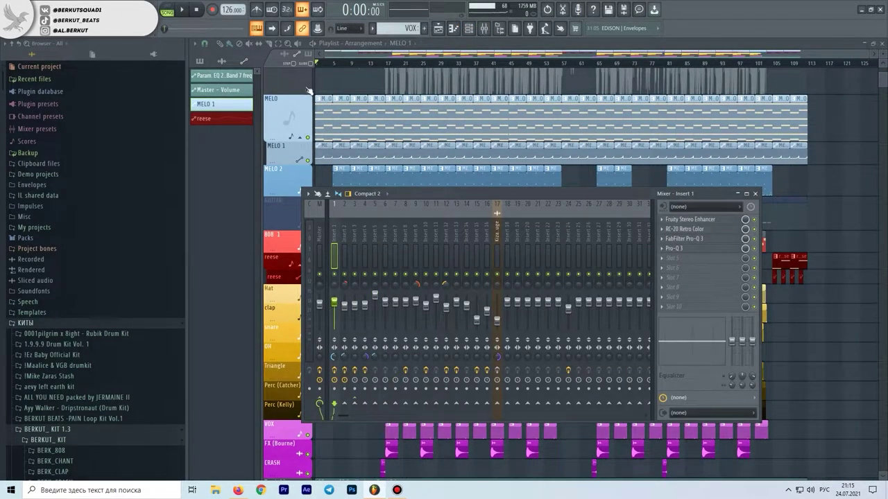
- Compare the opening melody with the Insert 1 effects bypassed and enabled, playing from the start each time
scroll(309, 94, "up", 5)
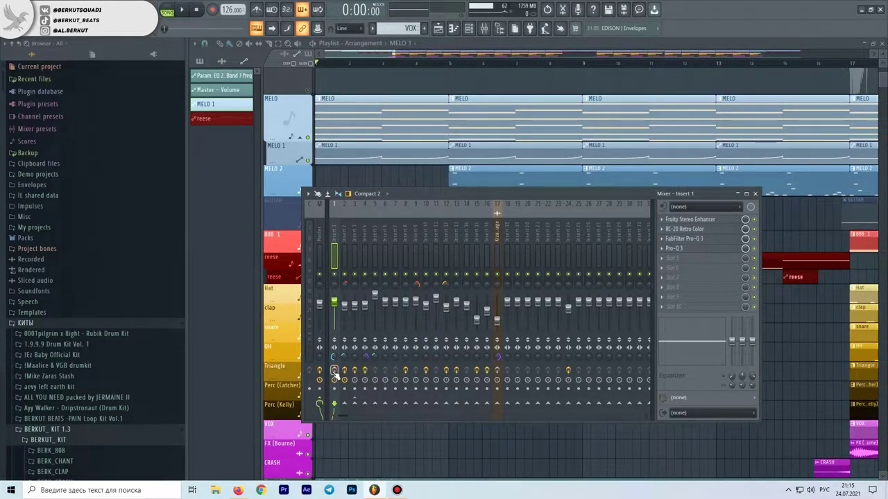
key("space")
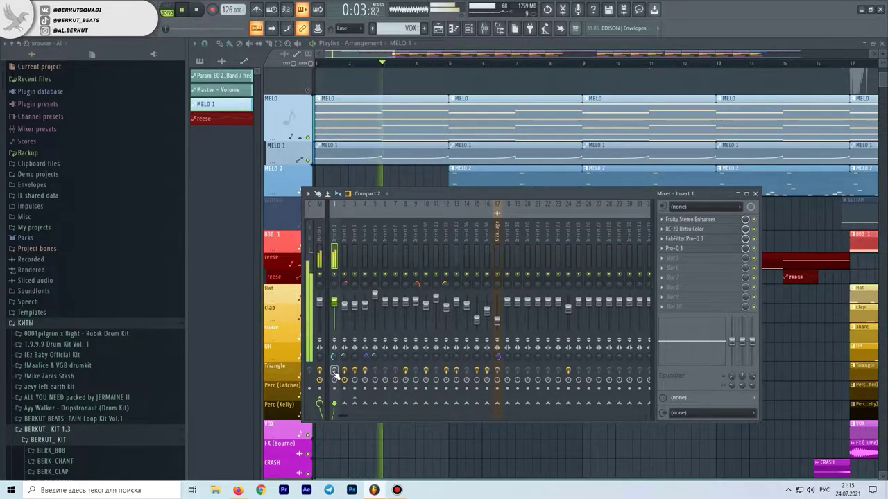
key("space")
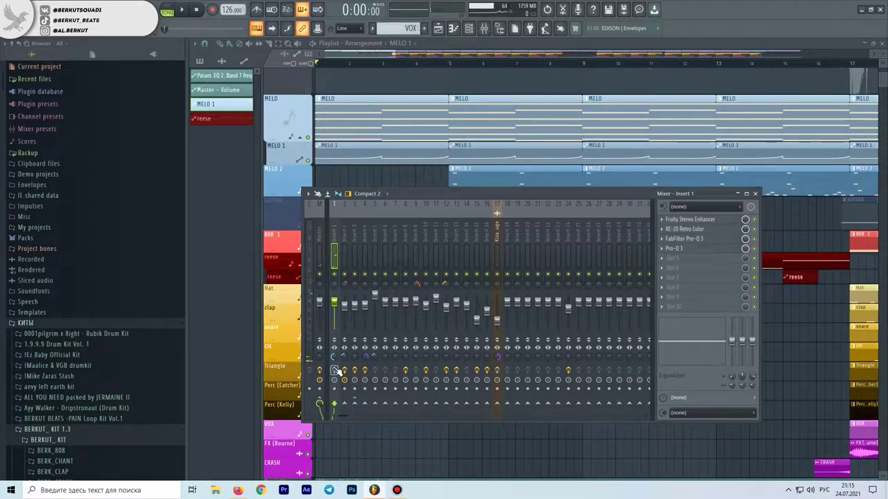
key("space")
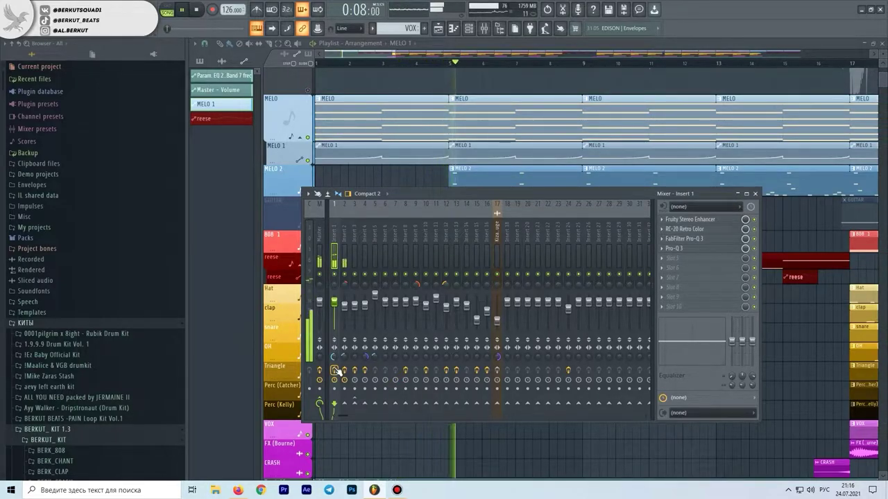
key("space")
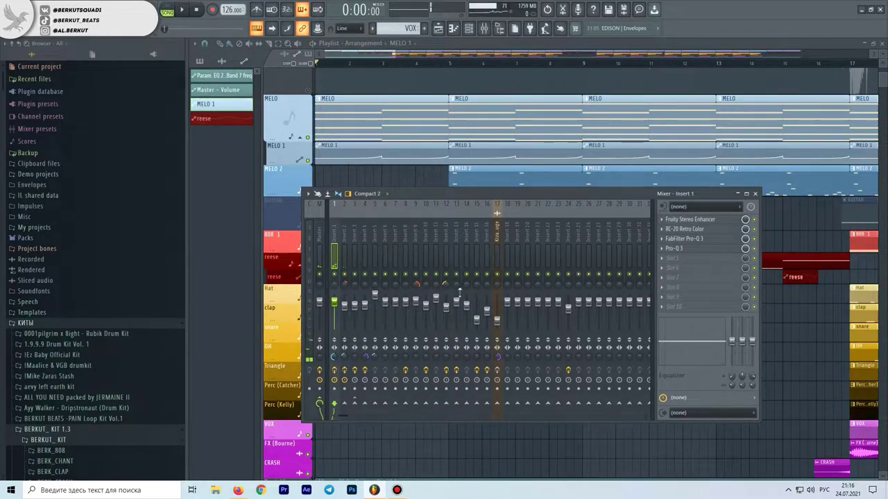
- Examine the Fruity Stereo Enhancer and RC-20 Retro Color settings on Insert 1
left_click(697, 220)
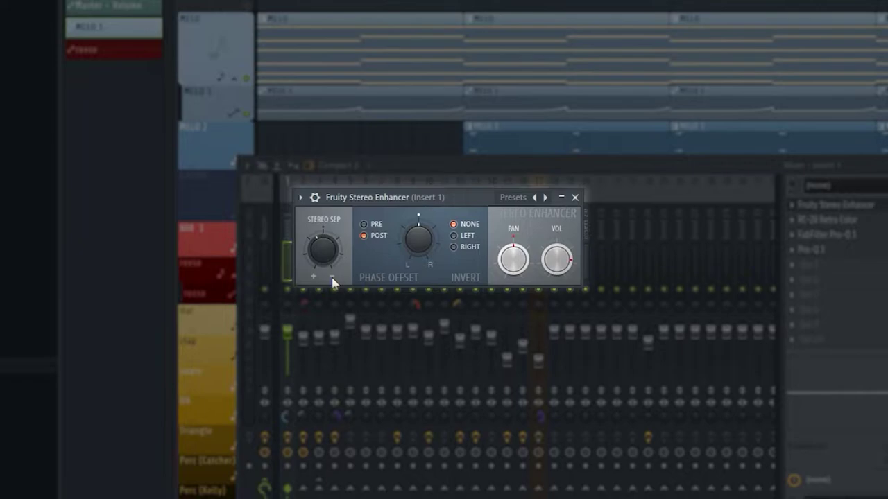
left_click_drag(312, 246, 317, 250)
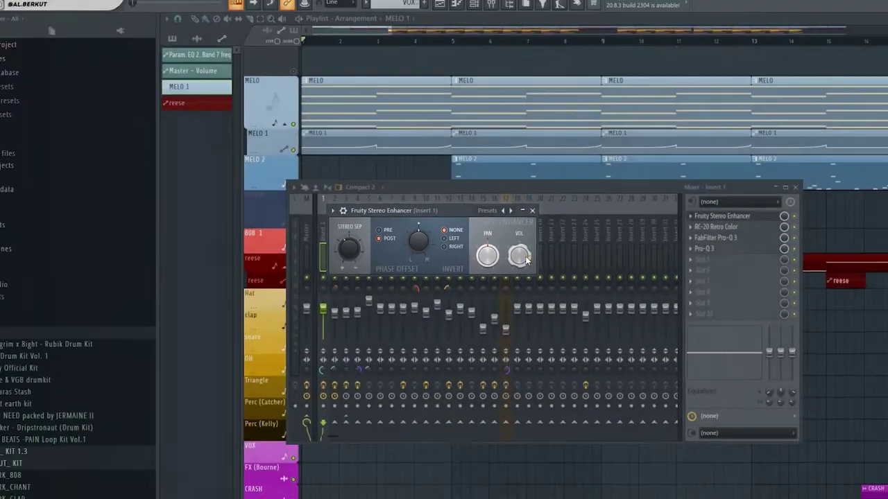
left_click(819, 220)
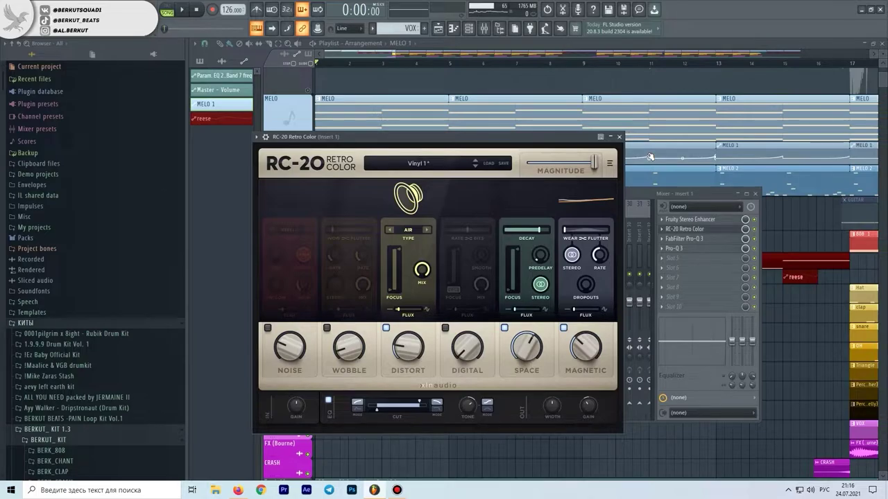
left_click_drag(577, 136, 568, 164)
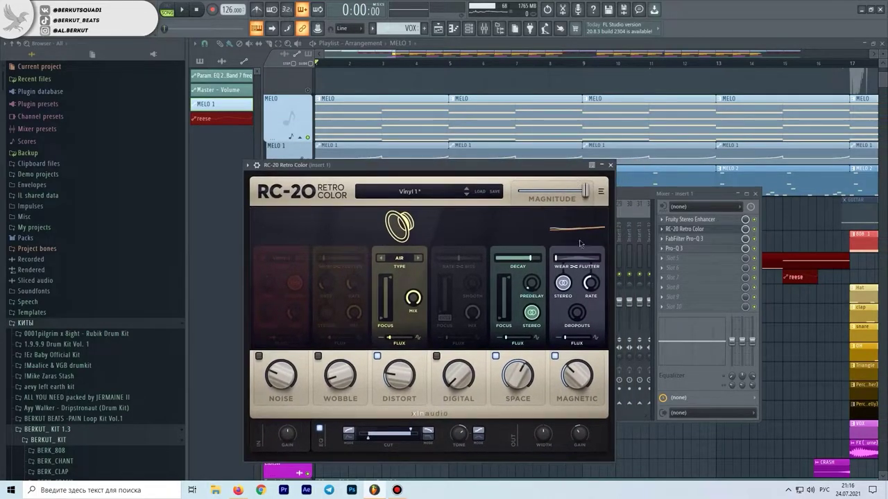
left_click(611, 166)
- Examine the low cut and the other EQ bands of the FabFilter Pro-Q 3 in Insert 1's third slot
left_click(683, 238)
mouse_move(346, 230)
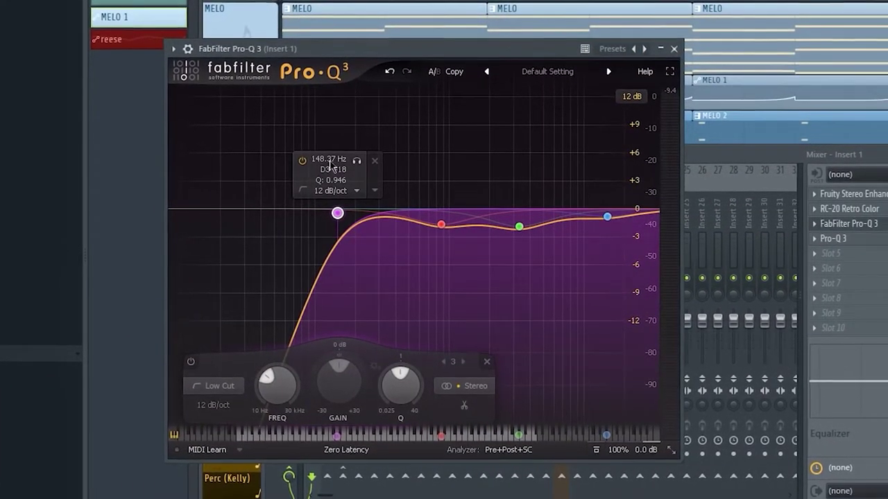
mouse_move(441, 224)
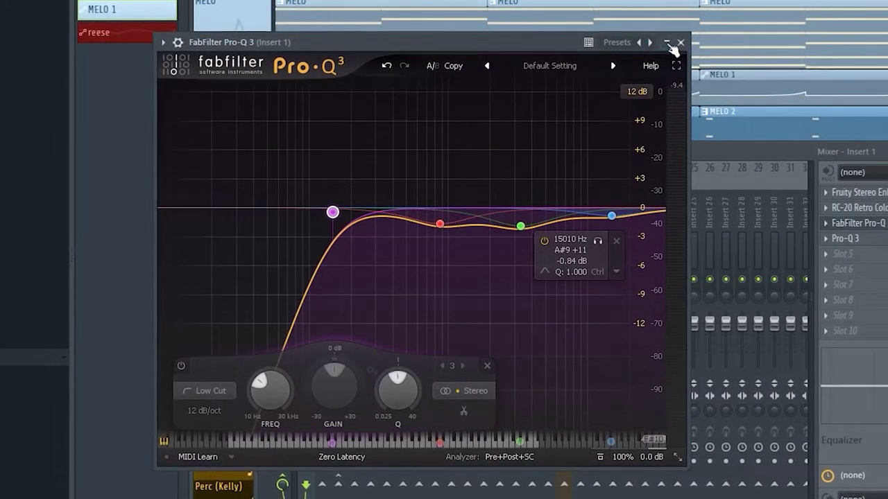
left_click(681, 41)
- Audition the high cut of the Pro-Q 3 in Insert 1's fourth slot, try adjusting the curve, and undo the adjustment
left_click(846, 238)
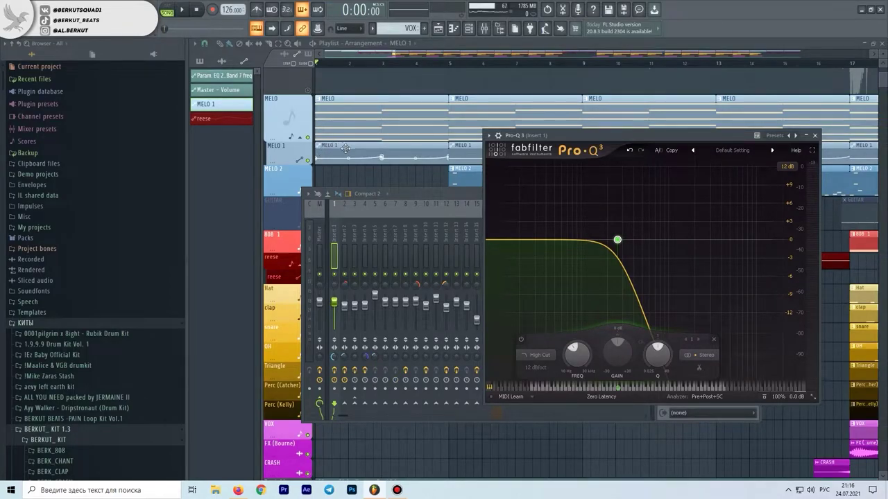
key("space")
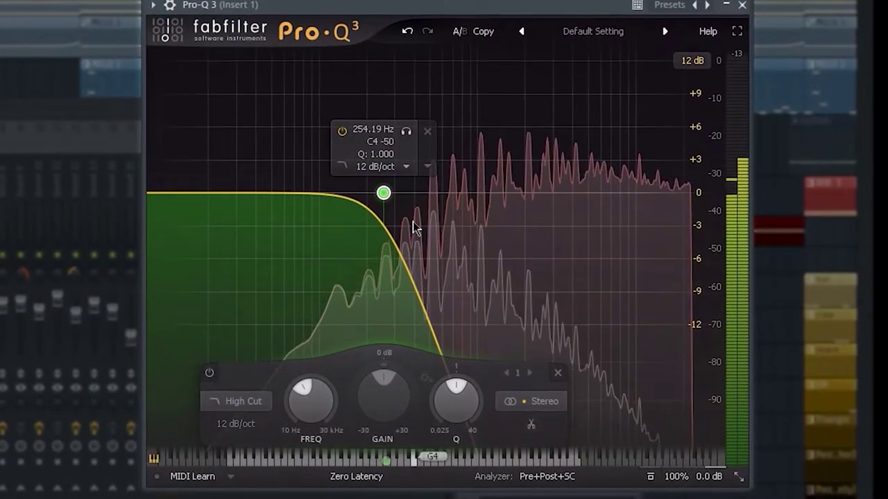
left_click_drag(415, 222, 499, 230)
key("ctrl+z")
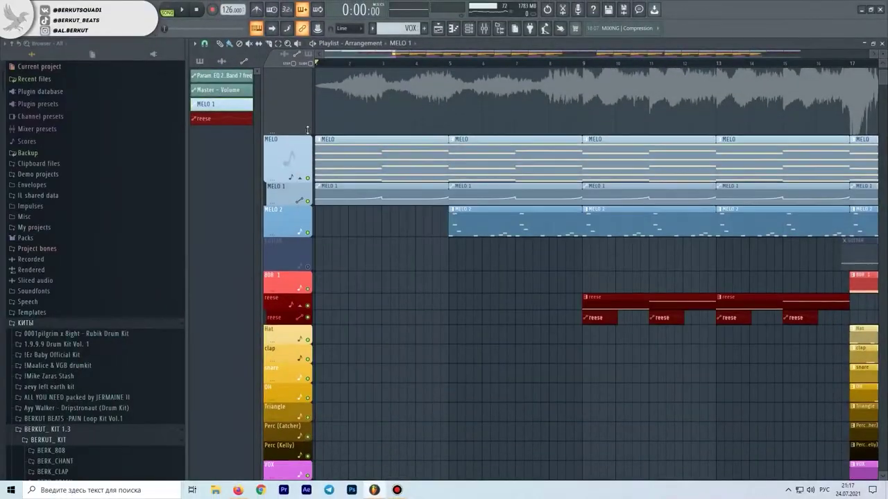
- Reduce the height of the Moulin Rouge reference audio track in the playlist, and reopen the mixer
scroll(307, 130, "up", 2)
left_click_drag(298, 146, 303, 118)
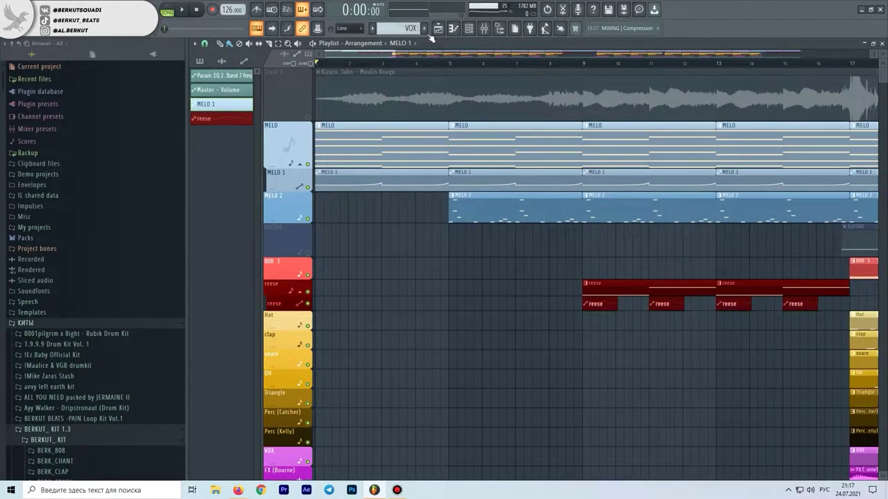
left_click(484, 29)
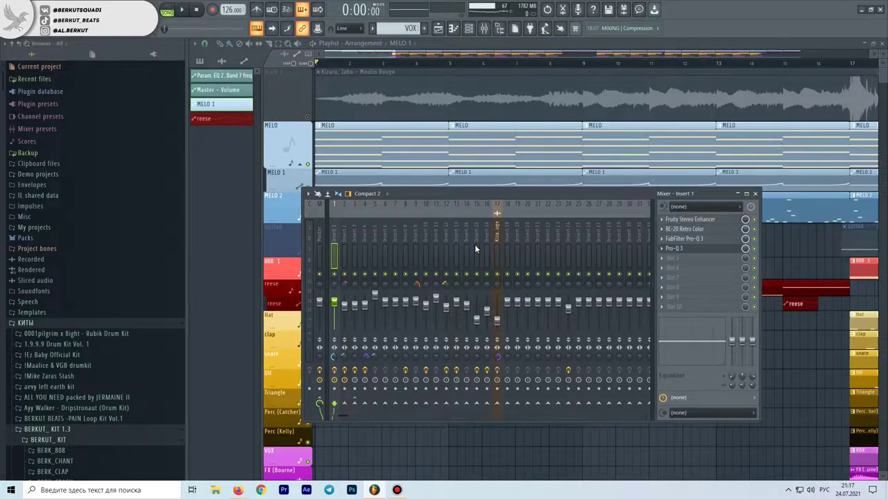
- Check the high cut of the Pro-Q 3 in Insert 1's fourth slot, and place the playhead at bar 5, where MELO 2 begins
left_click(694, 251)
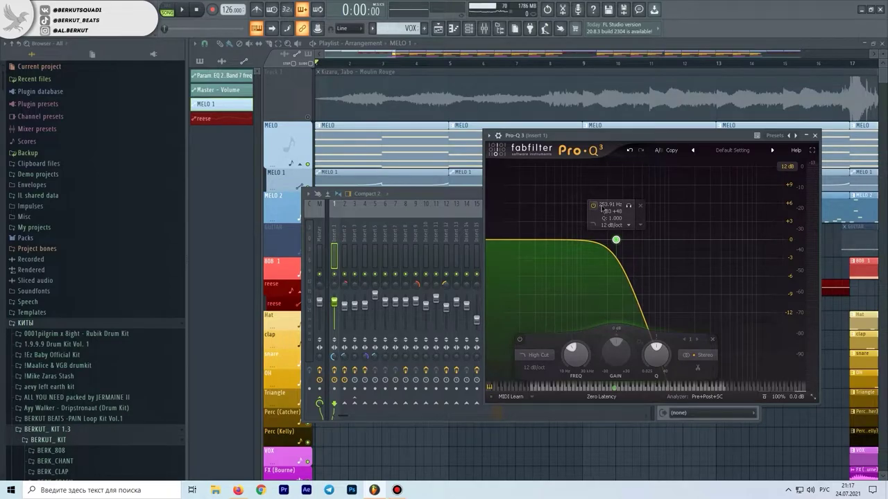
key("Escape")
left_click(455, 65)
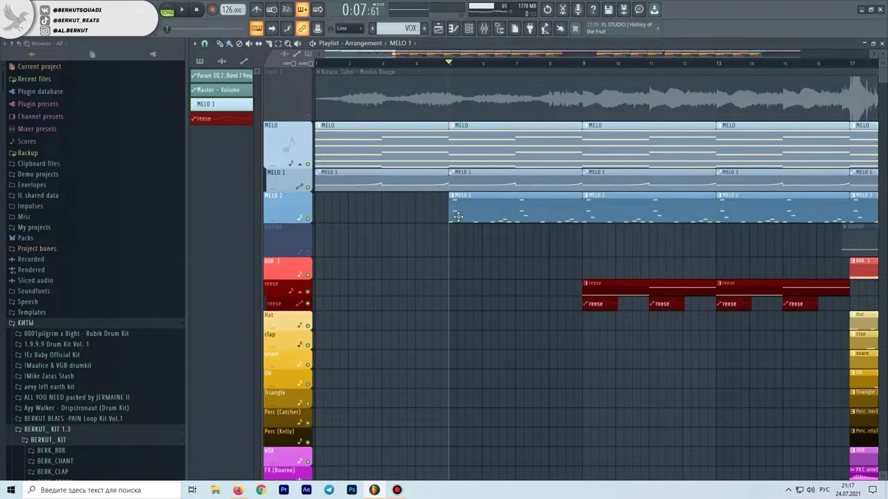
- Examine the low cut and the two bell cuts of Insert 2's FabFilter Pro-Q 3 while the melody plays
left_click(484, 28)
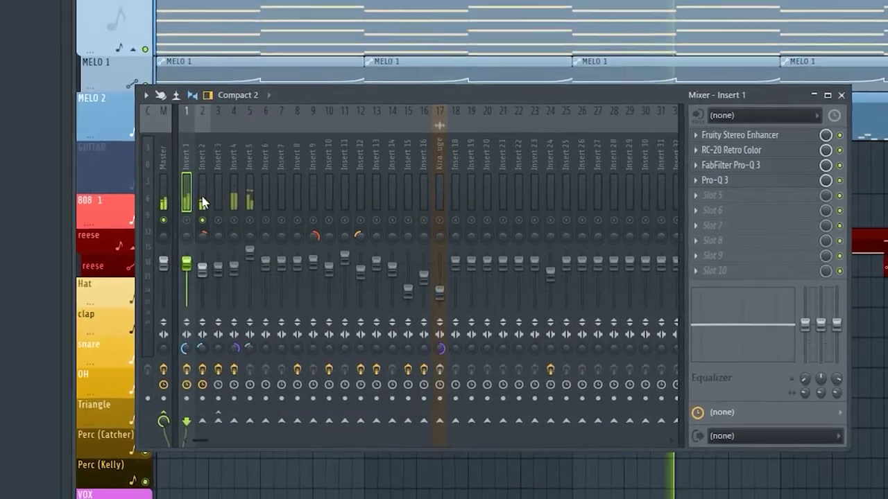
left_click(191, 196)
left_click(688, 221)
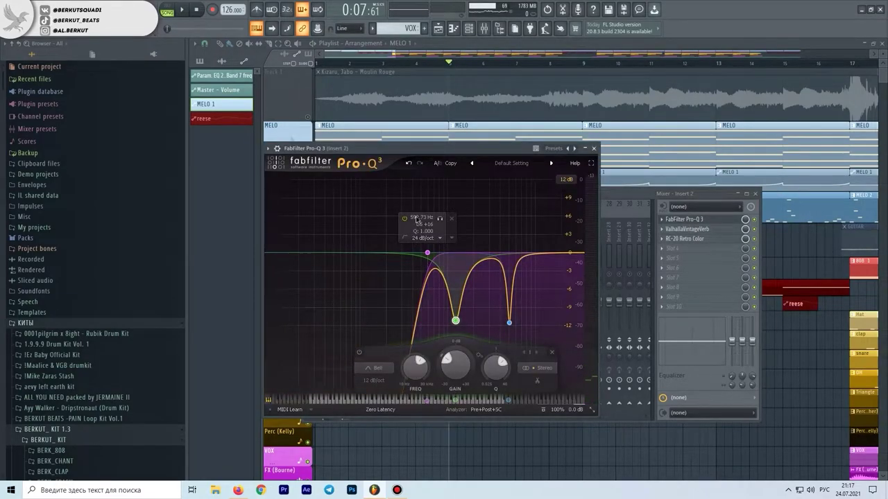
double_click(486, 260)
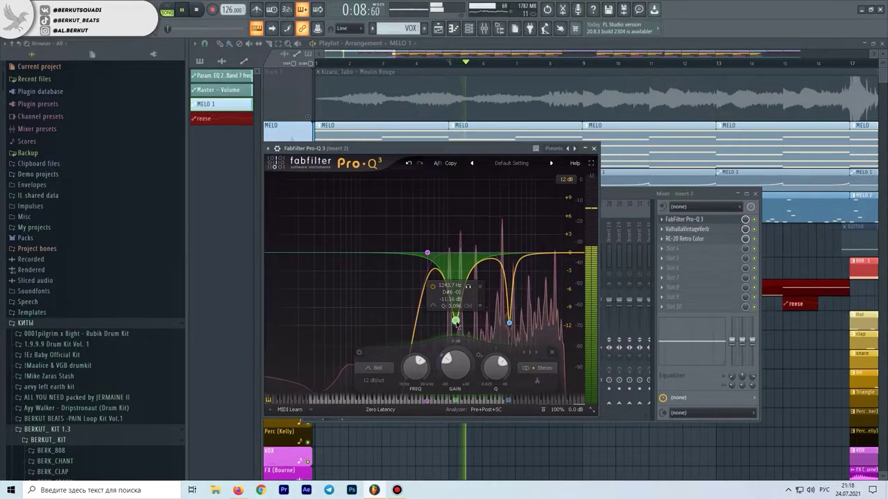
scroll(456, 321, "up", 3)
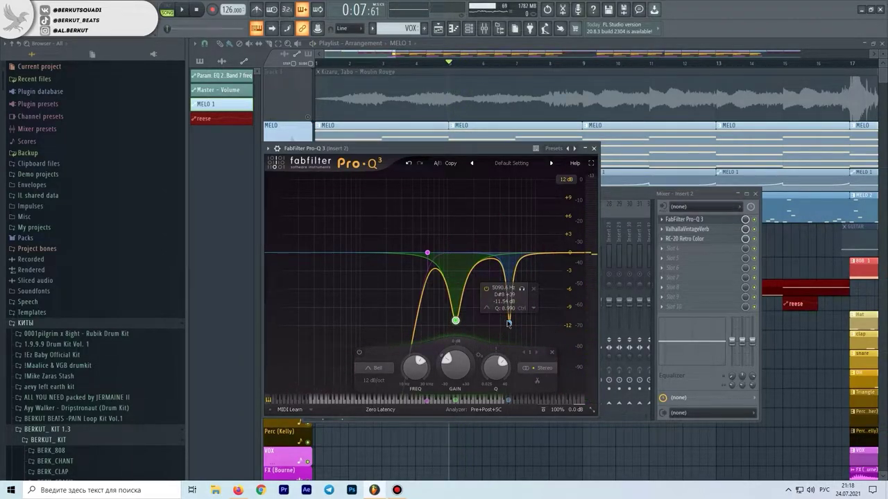
- Examine Insert 2's ValhallaVintageVerb and RC-20 Retro Color settings, and audition the insert with its effects bypassed
left_click(595, 149)
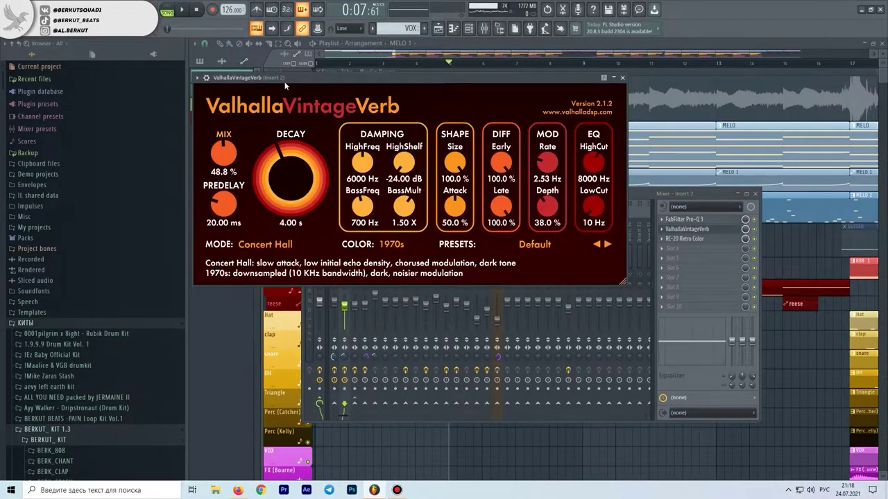
left_click_drag(284, 83, 361, 172)
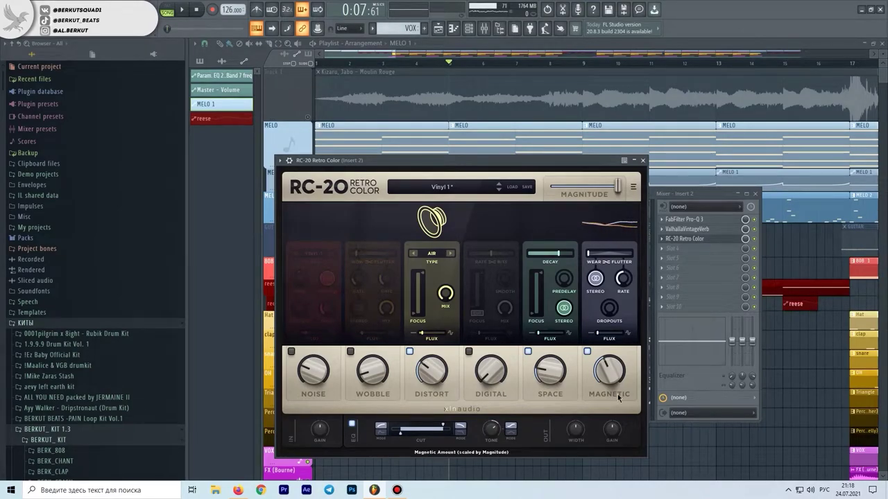
left_click(643, 161)
key("space")
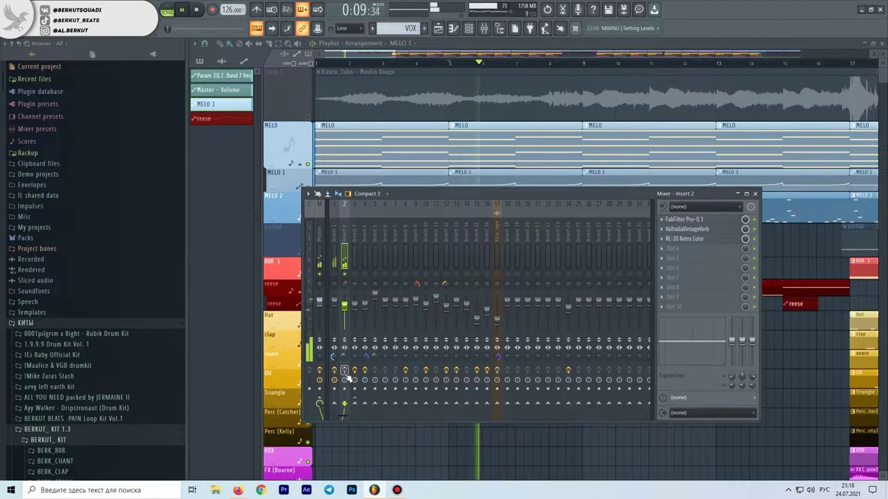
key("space")
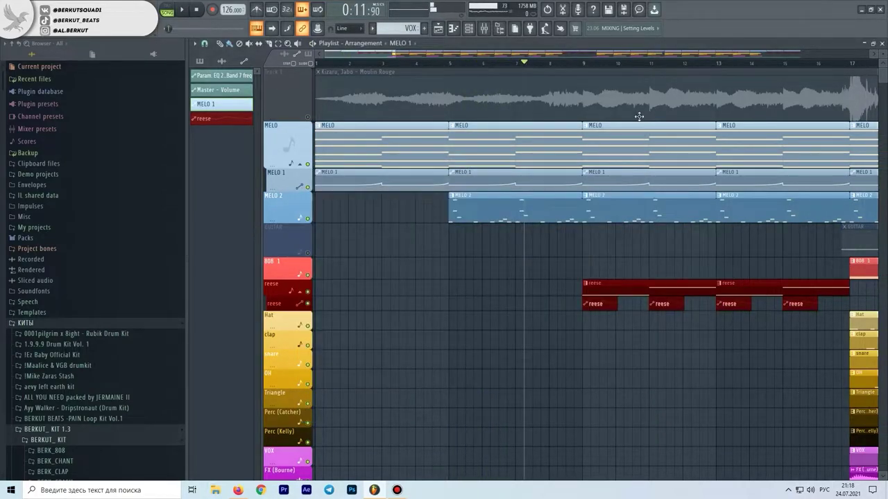
- Inspect the routing and effect slots of Inserts 3, 4 and 5 in the mixer
key("F9")
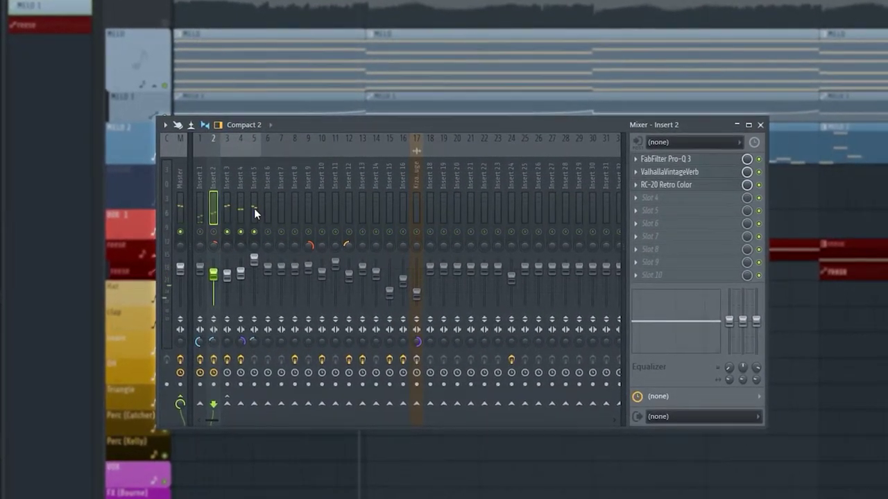
left_click(229, 209)
left_click(240, 208)
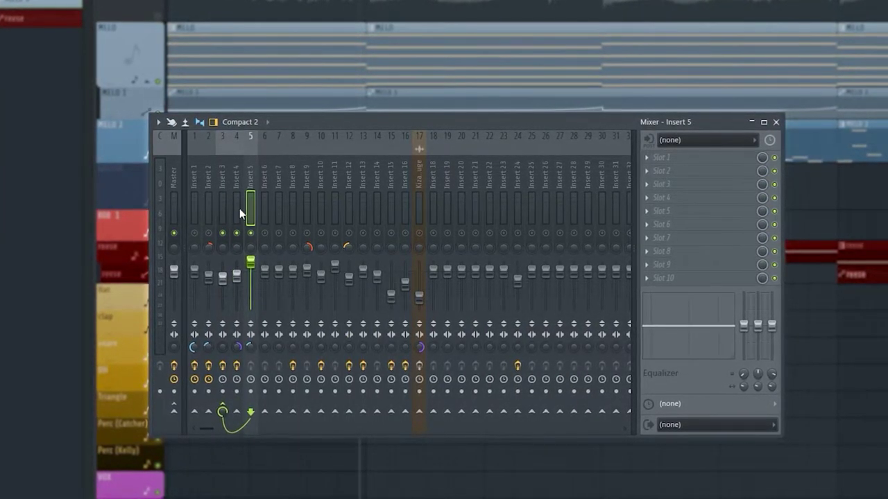
left_click(221, 210)
left_click(236, 210)
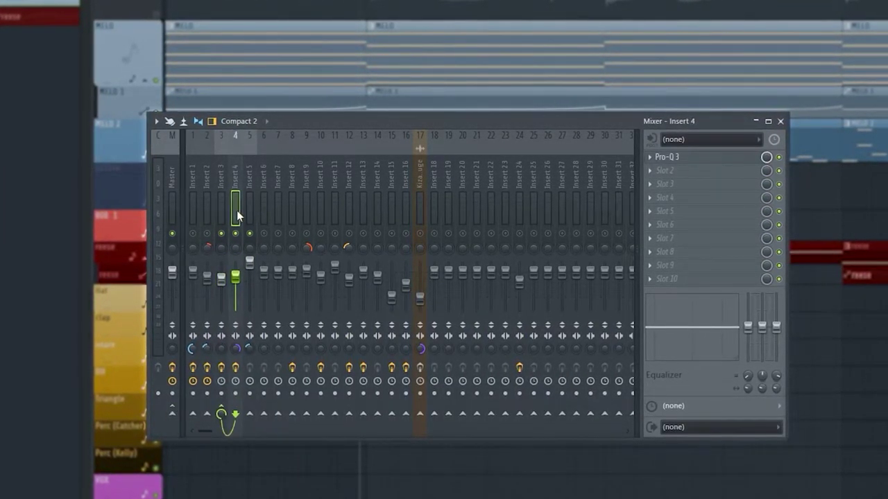
key("Right")
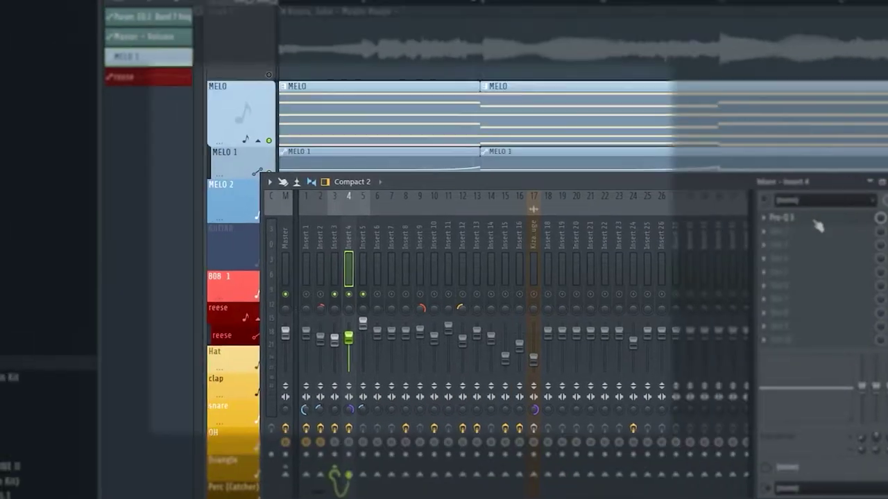
- Examine the high cut of Insert 4's Pro-Q 3 during playback
left_click(703, 162)
mouse_move(357, 227)
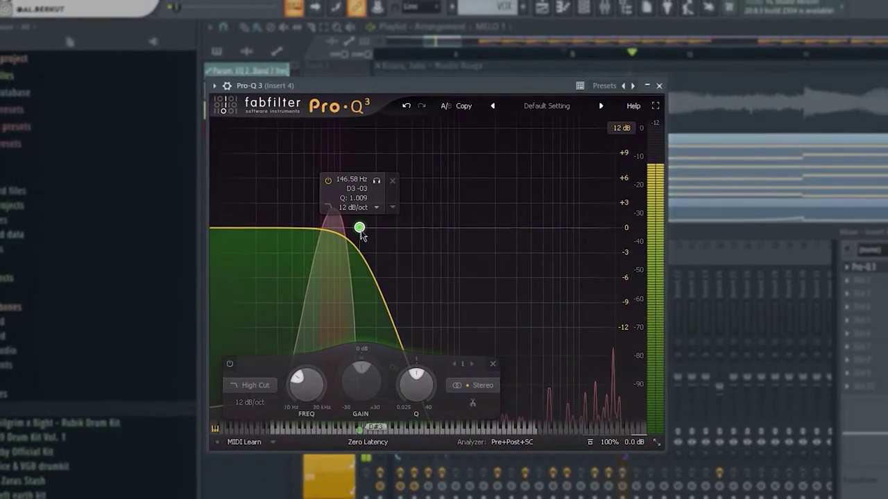
mouse_move(358, 227)
left_mouse_down()
mouse_move(592, 241)
mouse_move(359, 229)
left_mouse_up()
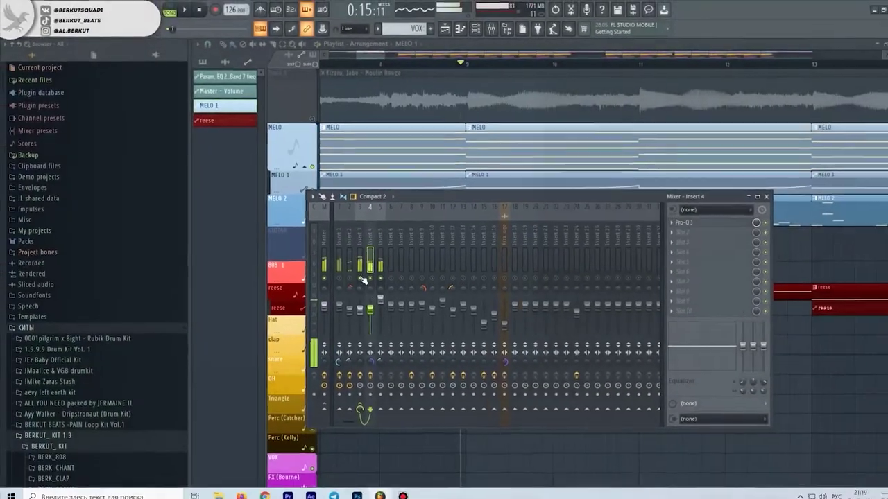
- Examine the Width, Punch and other settings of Cymatics Diablo on Insert 3
left_click(361, 279)
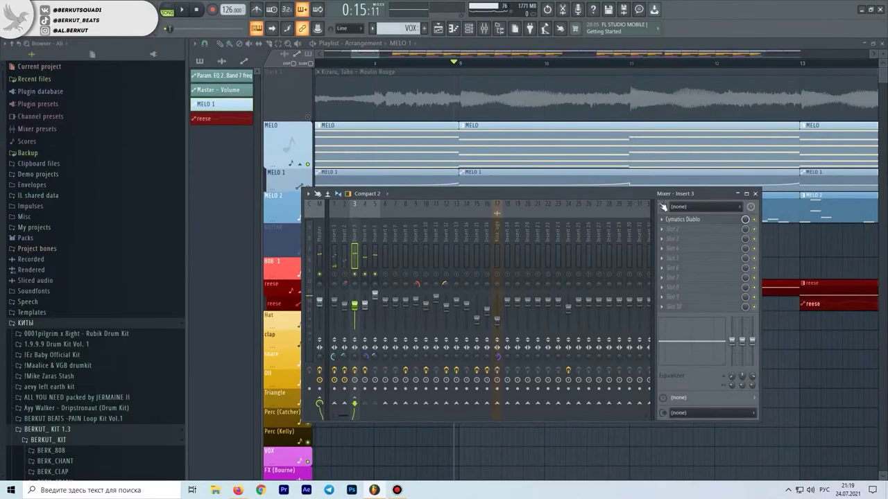
left_click(683, 219)
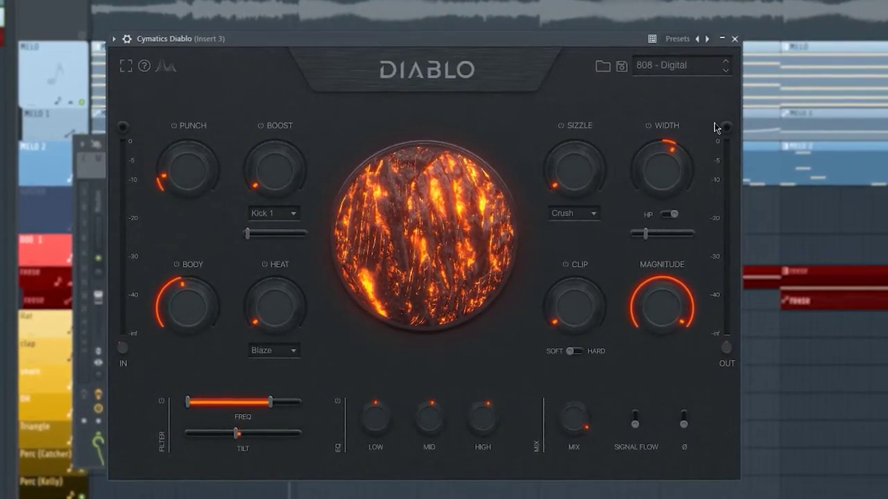
mouse_move(679, 149)
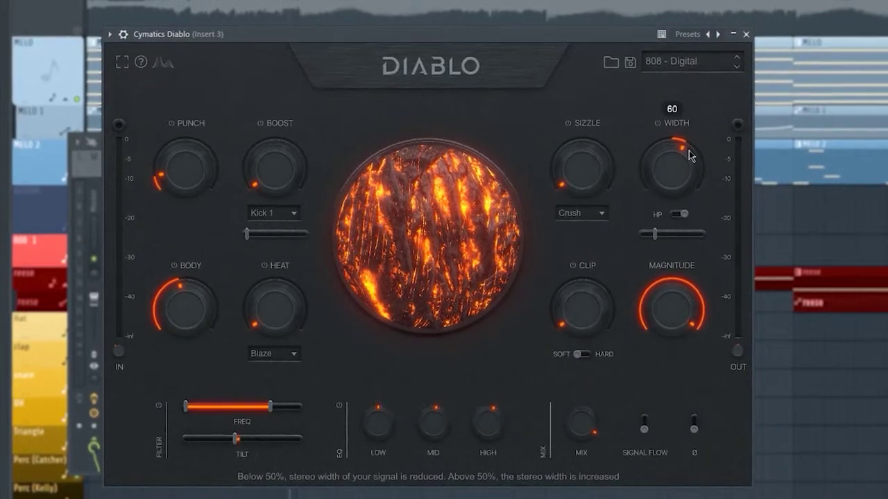
mouse_move(149, 169)
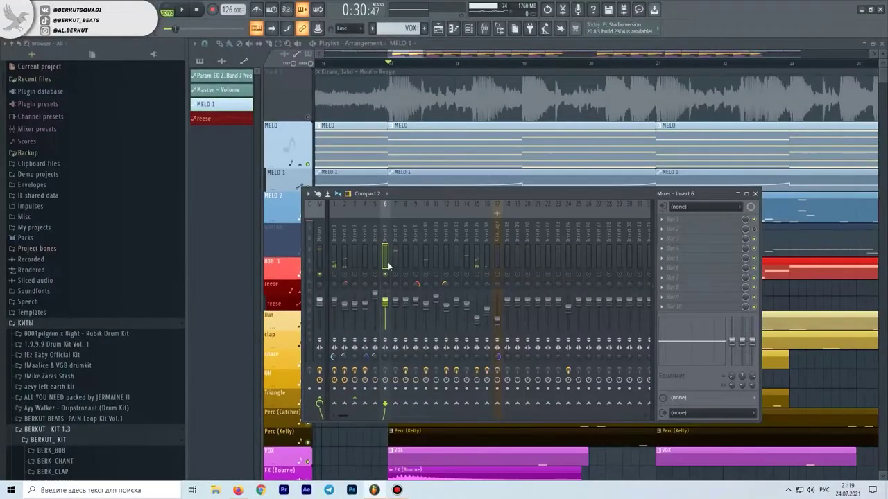
- Audition the soloed Insert 6, and bring up the sampler settings of the 808 (Catcher) channel
key("space")
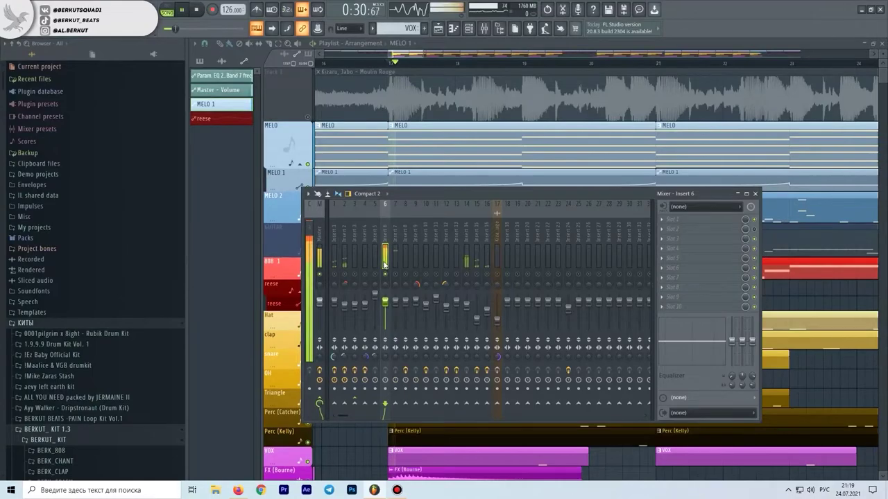
left_click(473, 32)
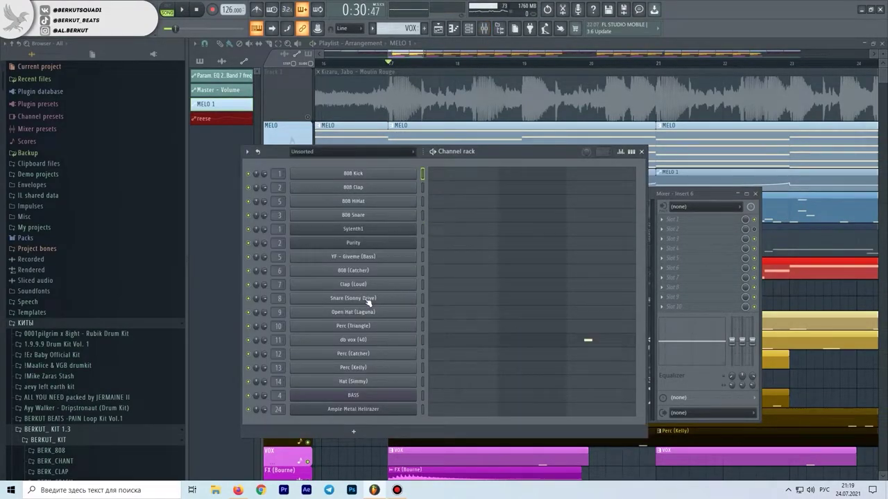
left_click(371, 271)
left_click(404, 227)
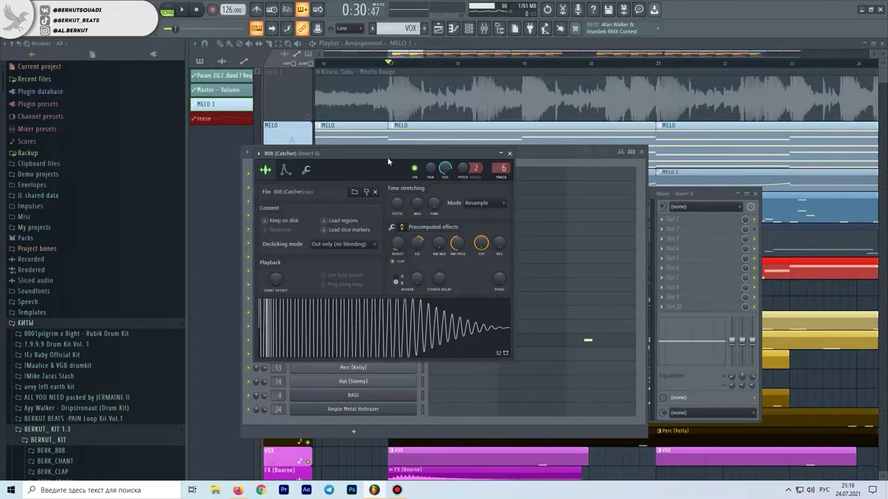
left_click_drag(391, 154, 430, 190)
- Play the 808 (Catcher) while toggling Clip in its precomputed effects to compare the sound, and return to the mixer
key("space")
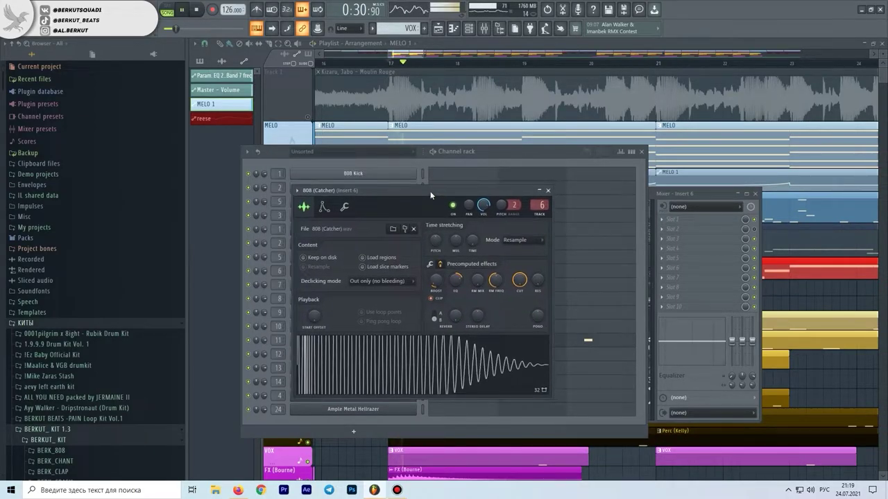
left_click(431, 299)
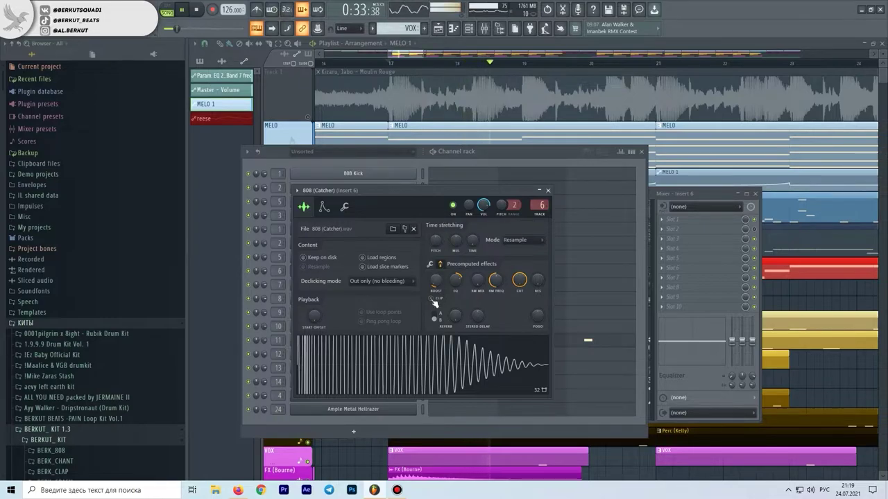
left_click(433, 299)
key("space")
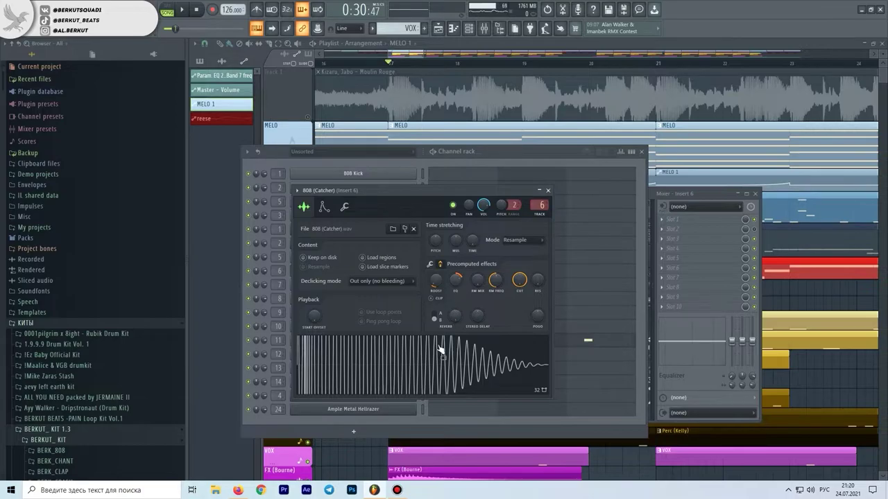
left_click(547, 190)
left_click(641, 151)
- Audition Inserts 7 and 8, and examine the low cut of Insert 8's Pro-Q 3
left_click(397, 267)
key("space")
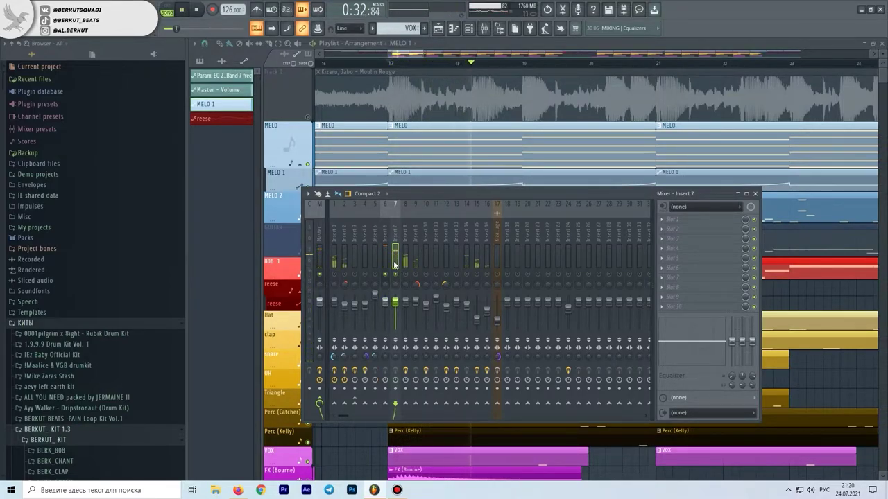
left_click(405, 260)
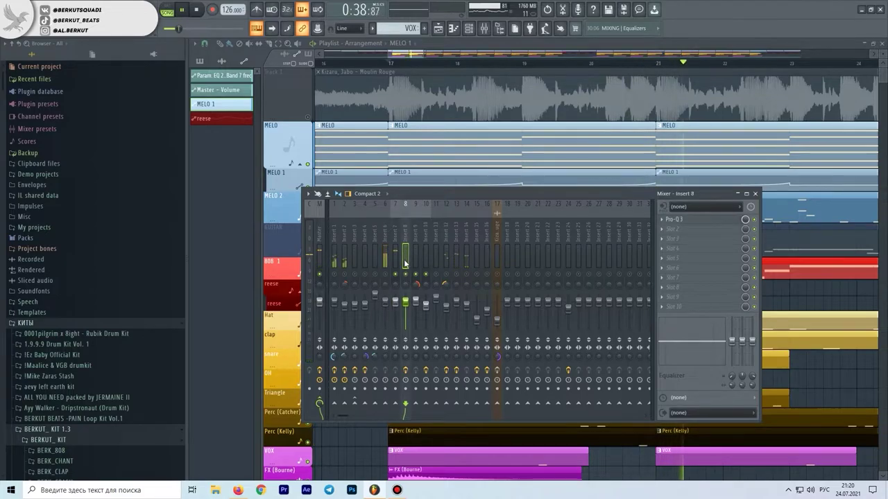
key("space")
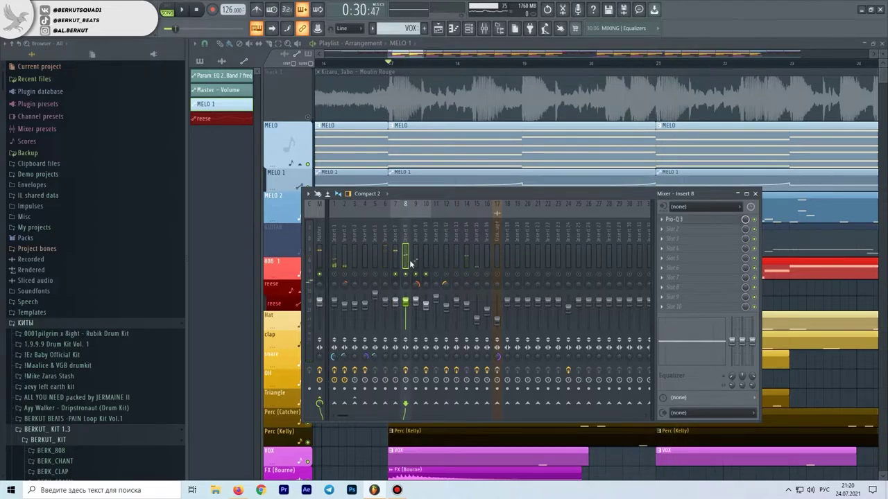
left_click(673, 219)
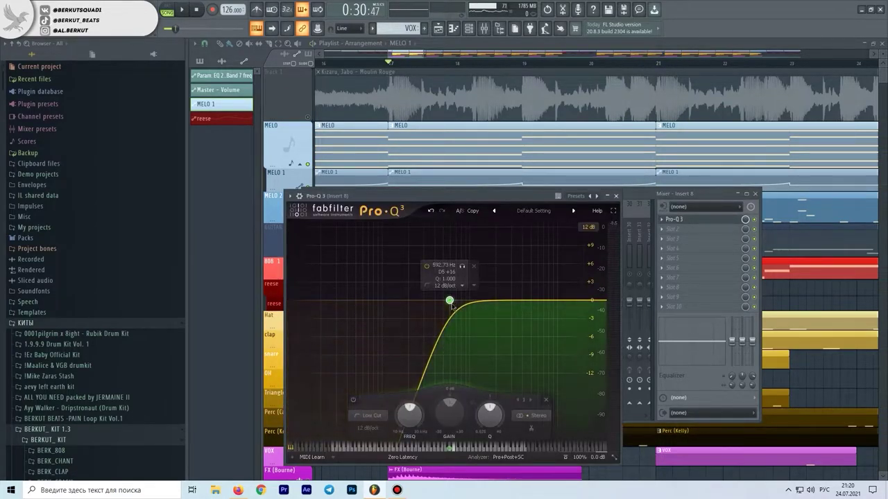
left_click(616, 196)
- Audition Insert 9 and check its effect slots
key("space")
left_click(416, 260)
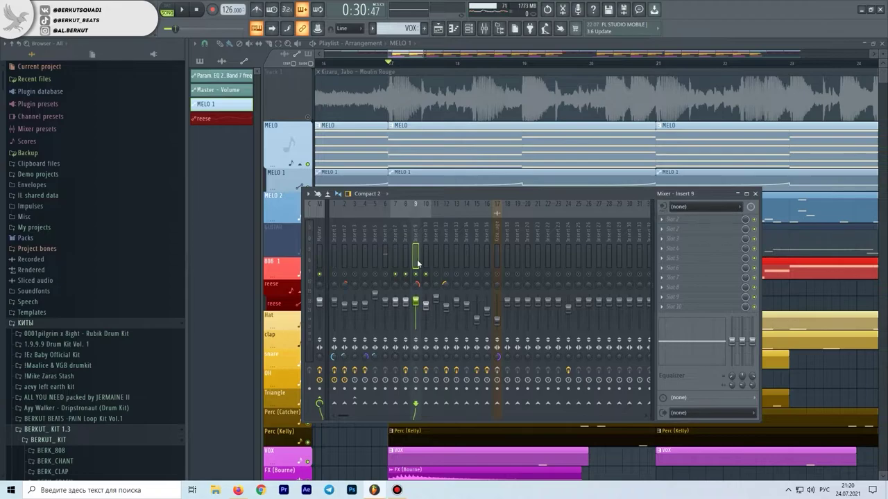
key("space")
key("space")
- Audition Insert 10 and examine the low cut of its Pro-Q 3 during playback
left_click(426, 266)
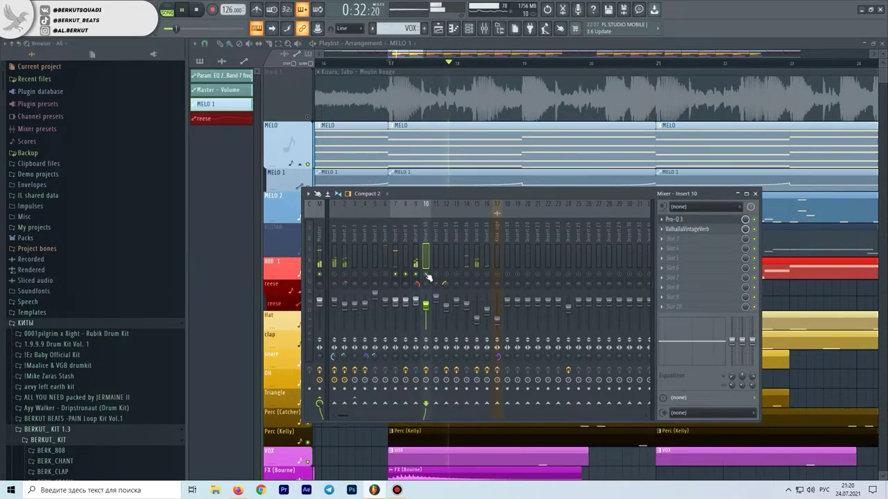
key("space")
left_click(673, 219)
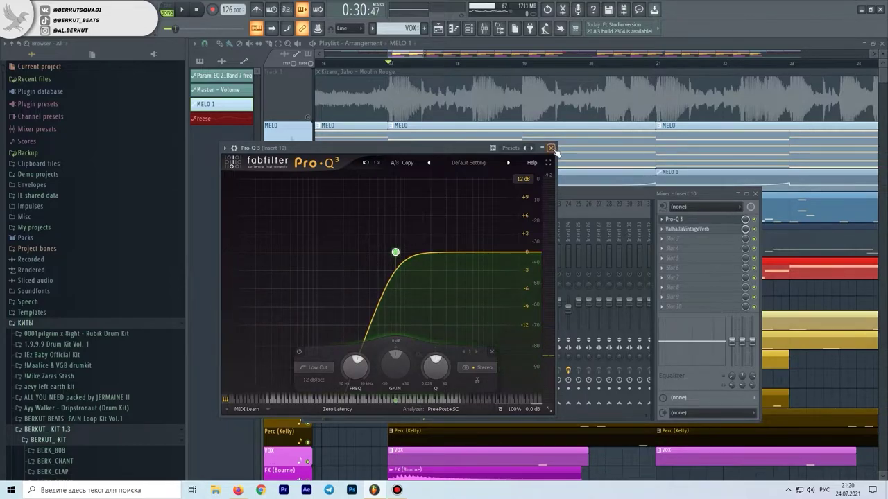
left_click(479, 64)
key("space")
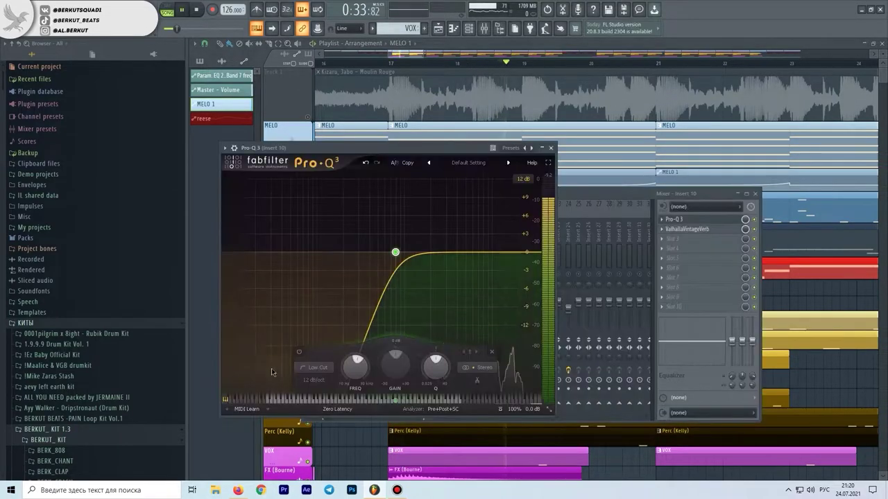
key("space")
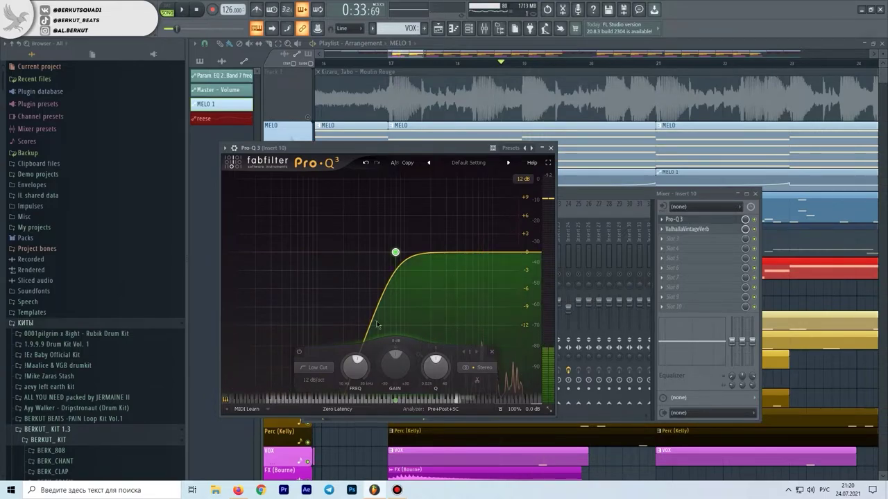
- Examine the ValhallaVintageVerb settings on Insert 10 and return to the mixer
left_click(552, 148)
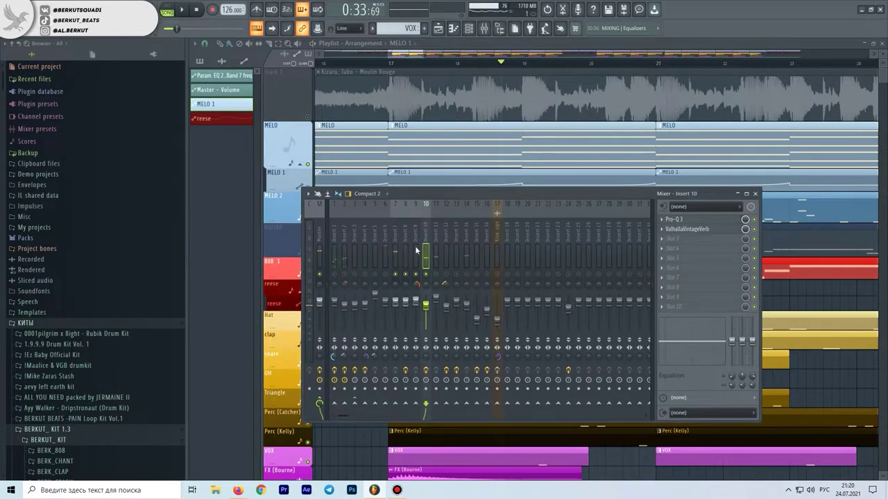
left_click(688, 230)
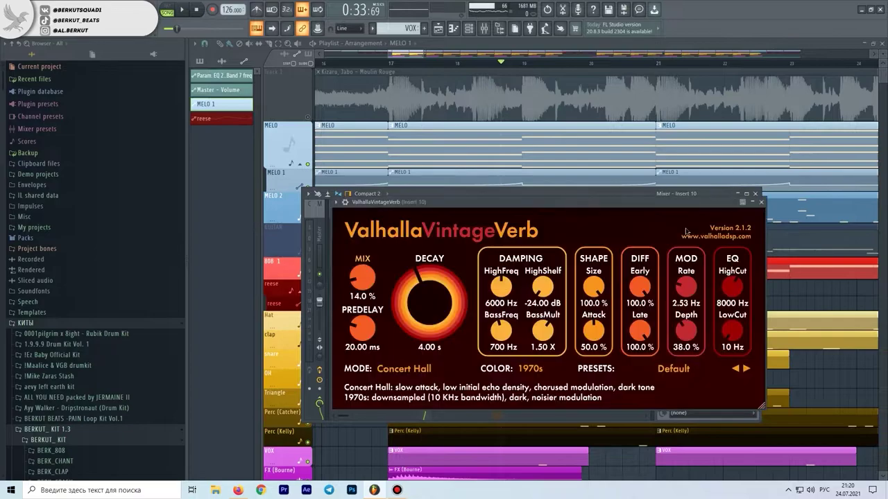
left_click_drag(426, 202, 394, 226)
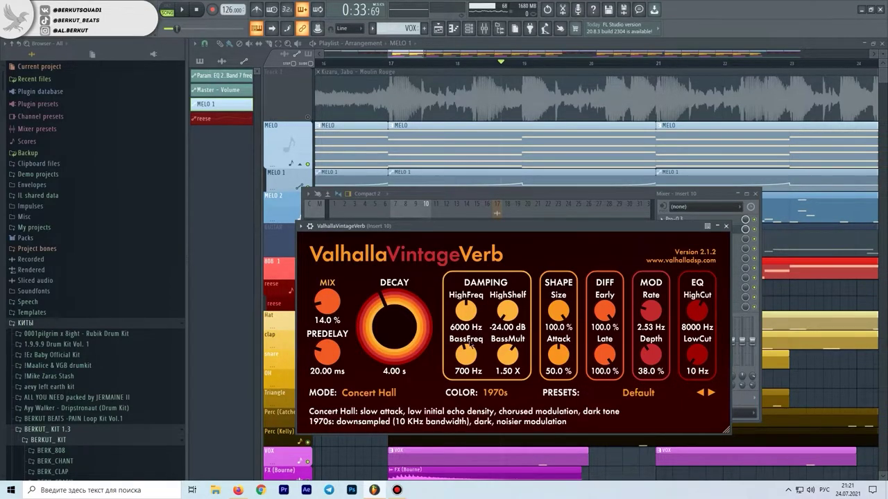
key("Escape")
- Check the effects on Inserts 11 to 14, examining Insert 12's Fruity Stereo Enhancer and Insert 13's FabFilter Pro-Q 3
left_click(438, 262)
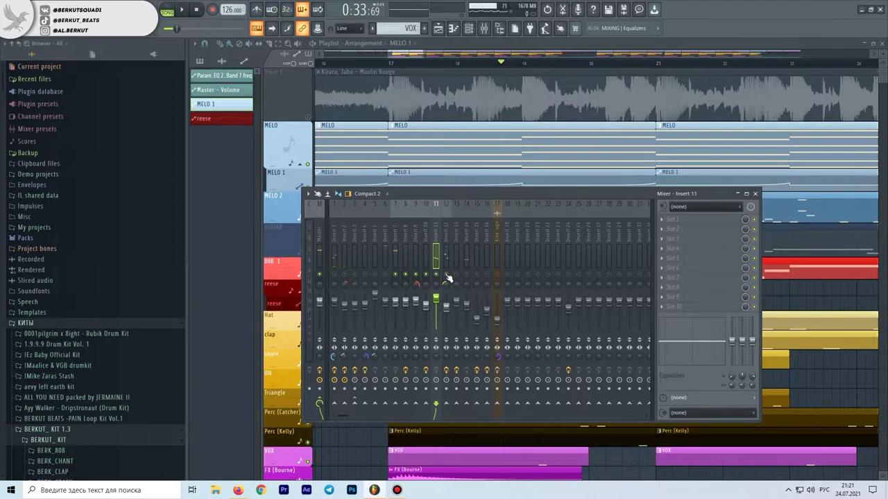
left_click(447, 260)
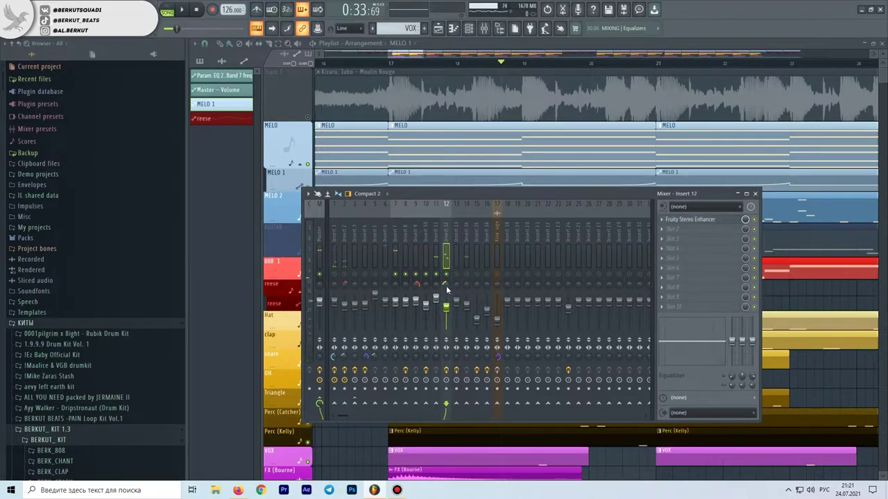
left_click(711, 220)
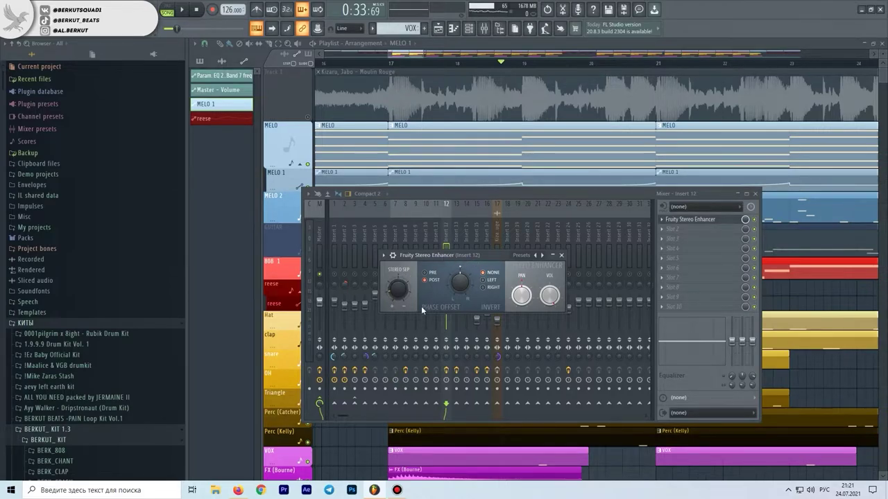
left_click(562, 257)
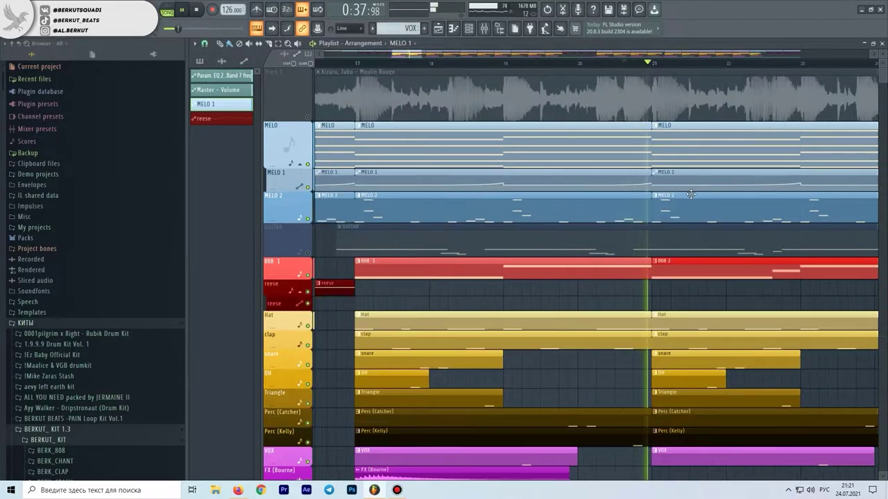
left_click(571, 53)
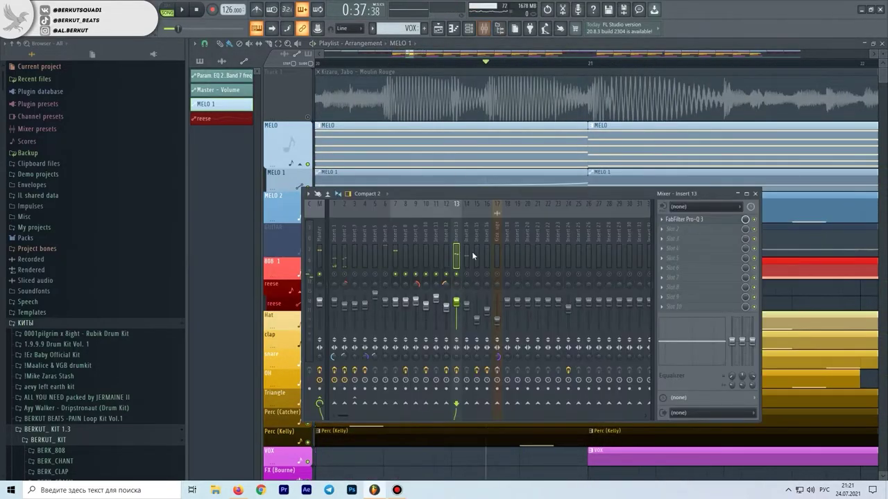
left_click(714, 221)
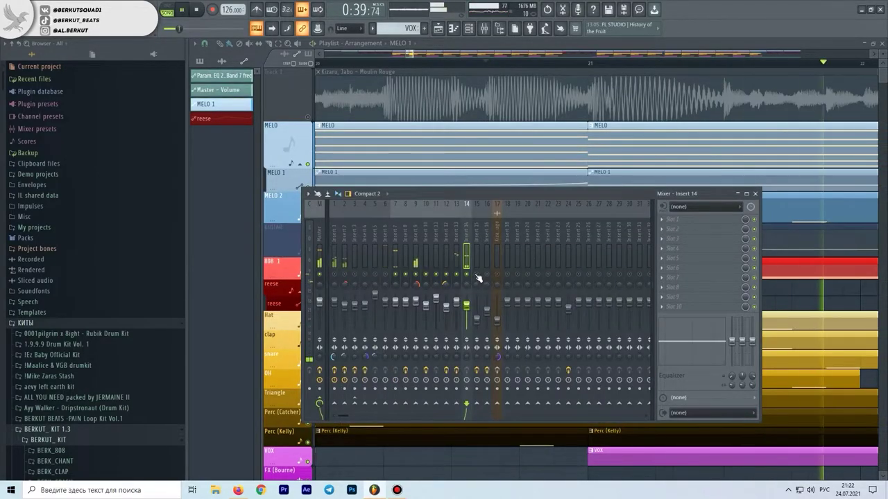
- Place Pro-Q 3 ahead of ValhallaVintageVerb_x64 on Insert 15 and examine the equalizer's low cut and bell bands
left_click(480, 261)
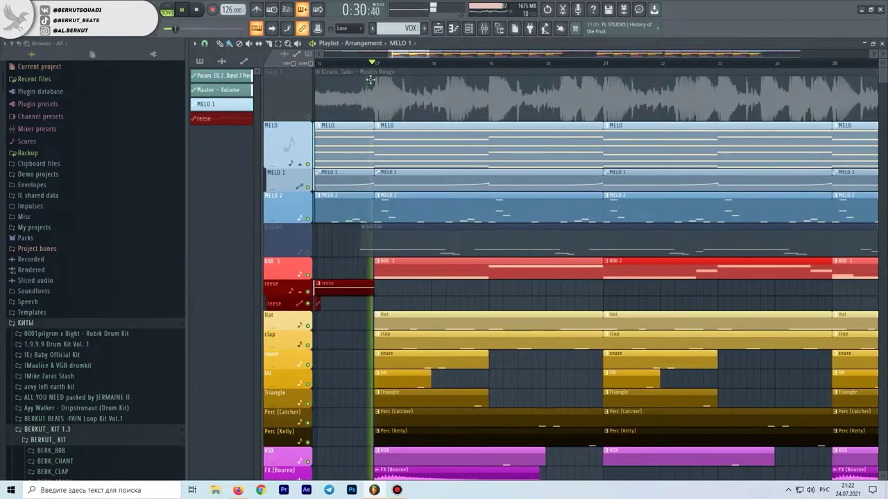
key("F9")
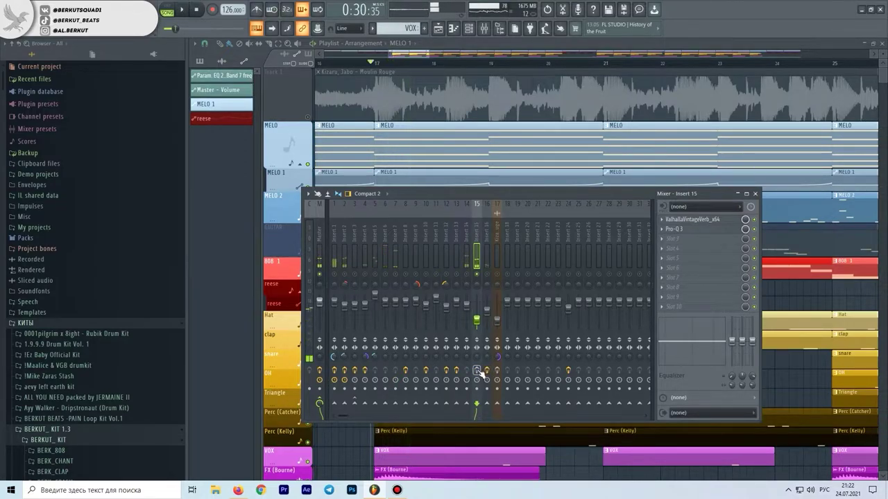
left_click(708, 221)
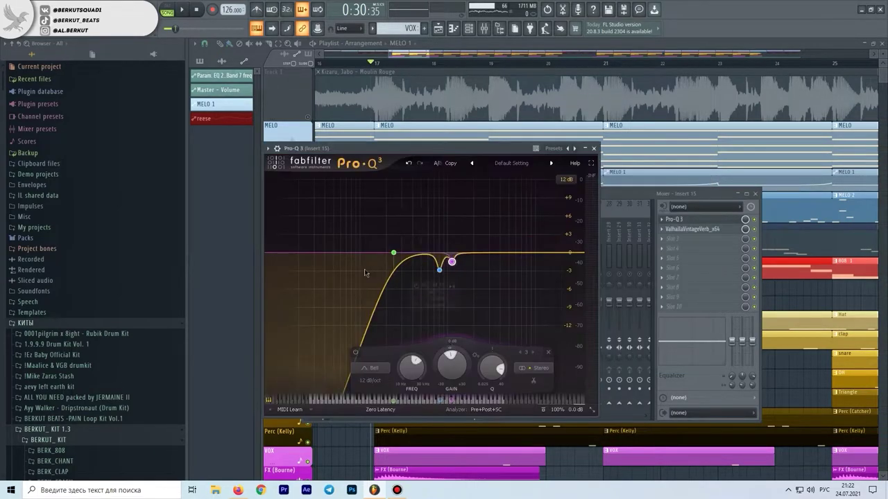
left_click_drag(364, 254, 392, 254)
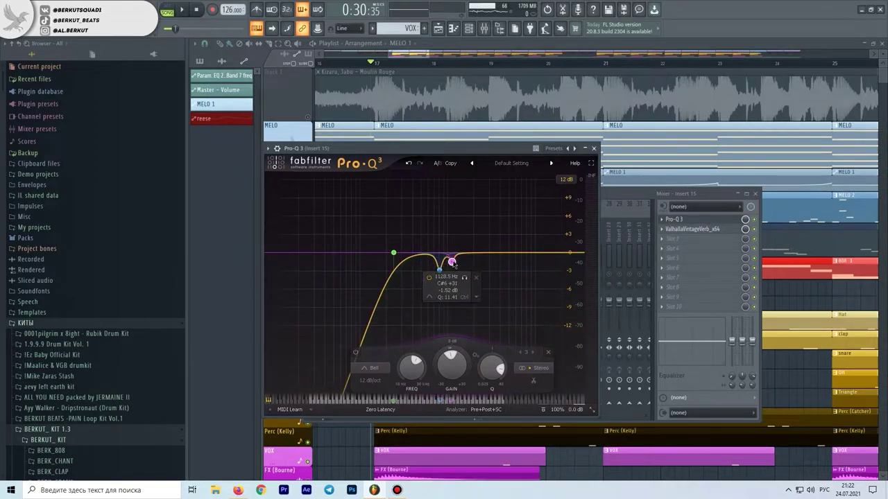
left_click(594, 150)
- Audition Insert 16 from around bar 16 and examine its ValhallaVintageVerb_x64 settings
key("space")
left_click(487, 264)
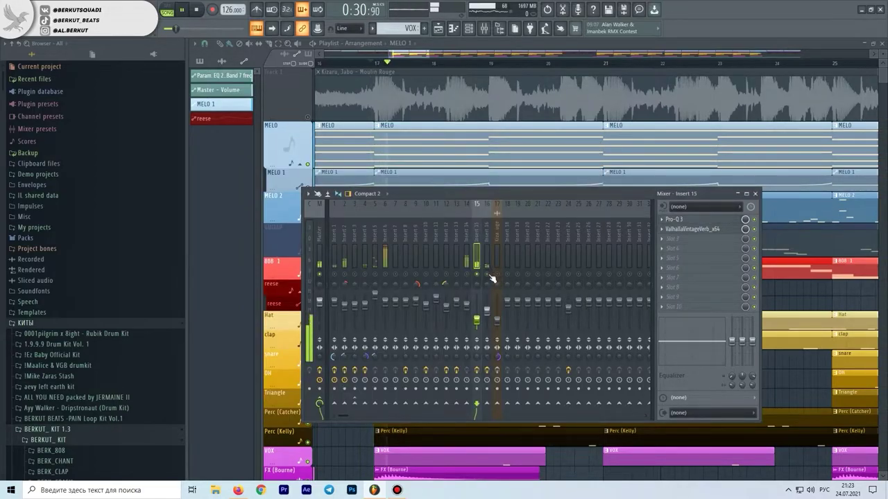
key("F9")
scroll(412, 162, "up", 2)
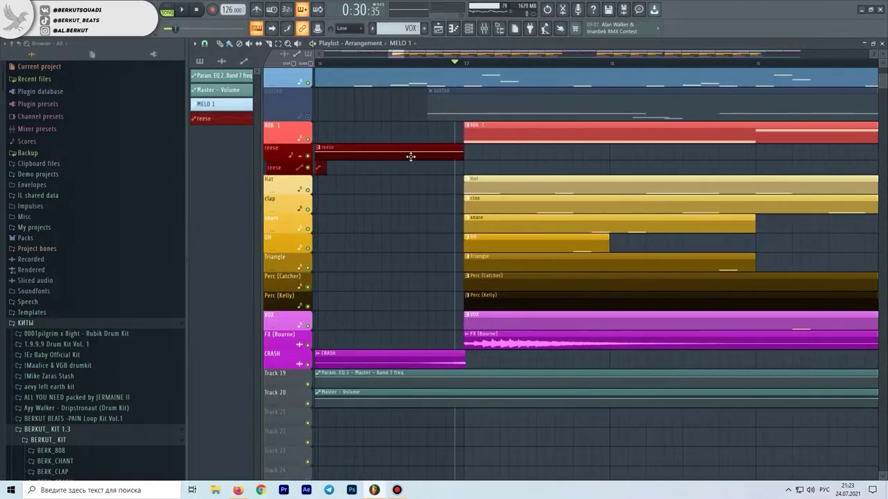
left_click(483, 32)
left_click(691, 219)
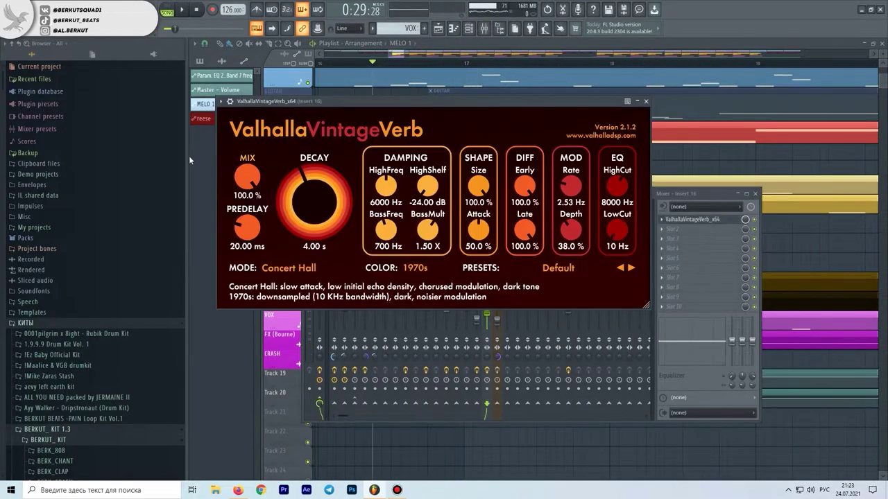
left_click(646, 101)
- Unmute the Kizaru, Jabo - Moulin Rouge audio track and examine the Pro-Q 3 low cut on its mixer channel
left_click(498, 251)
scroll(419, 147, "down", 5)
scroll(425, 147, "up", 3)
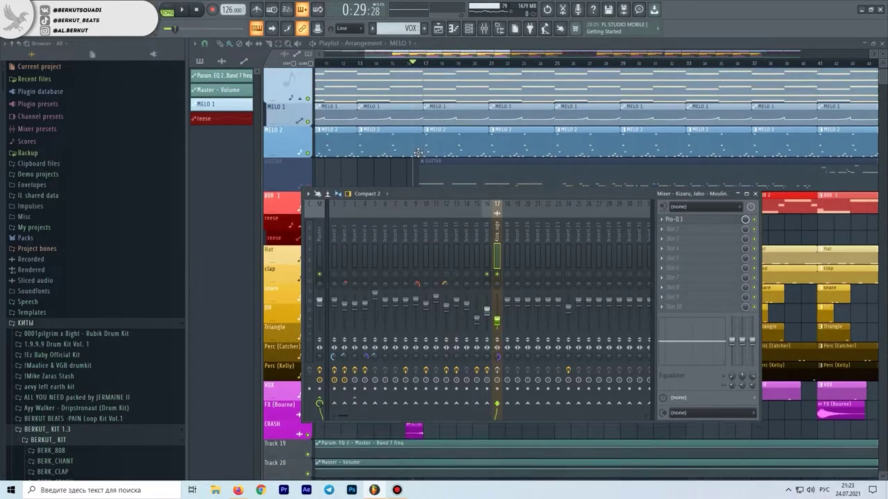
scroll(432, 179, "up", 2)
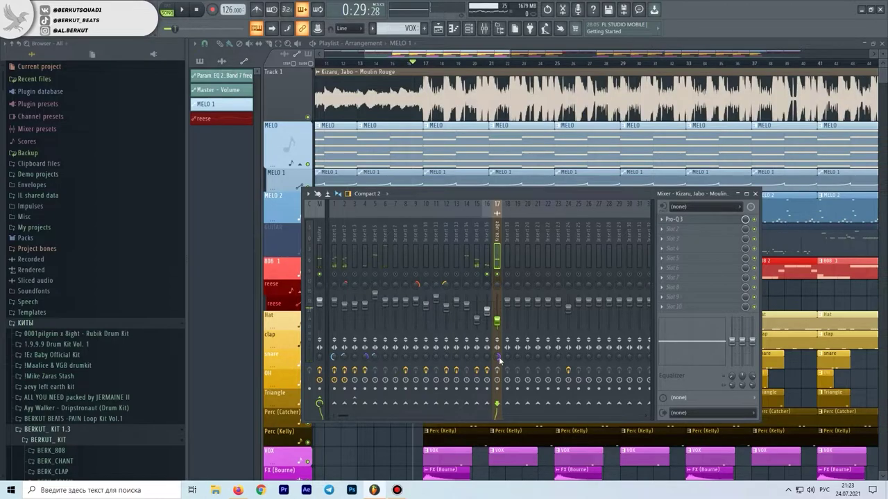
left_click(680, 222)
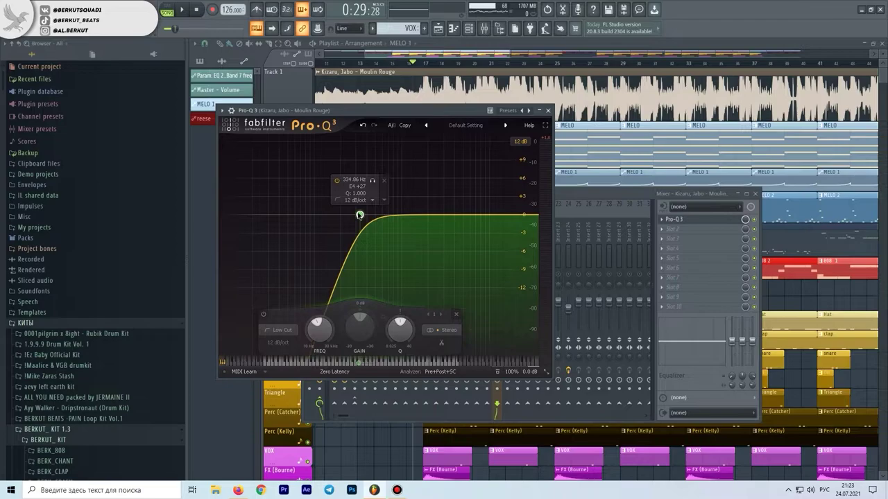
- Examine the ValhallaVintageVerb settings on Insert 24 and unmute the GUITAR track
left_click(568, 208)
left_click(691, 222)
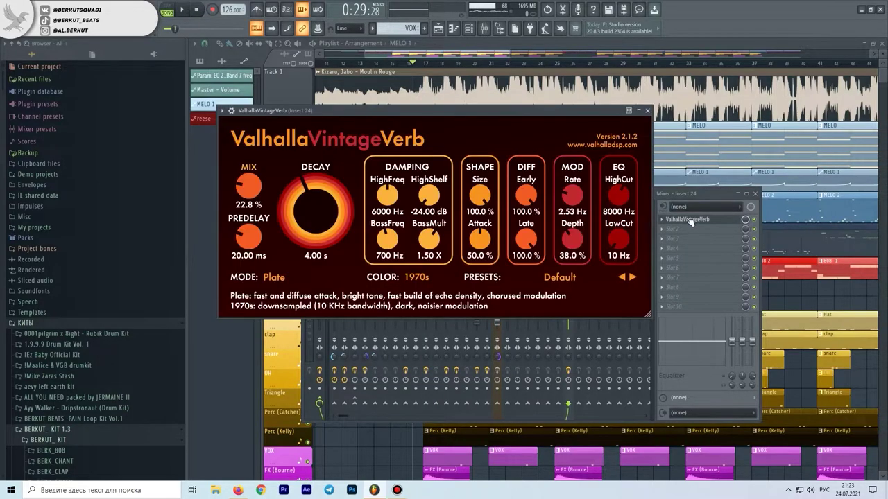
left_click(647, 110)
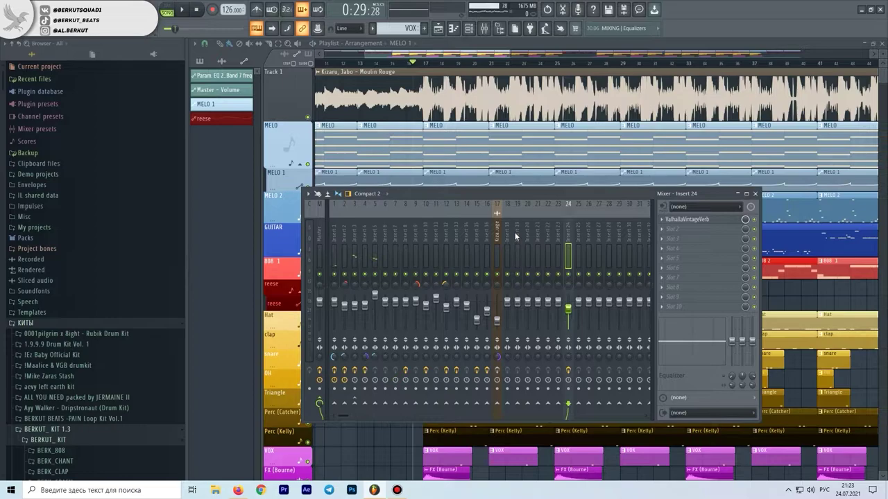
- Raise Insert 24's fader slightly while the full mix plays, and check the faders of Inserts 12 and 13
key("space")
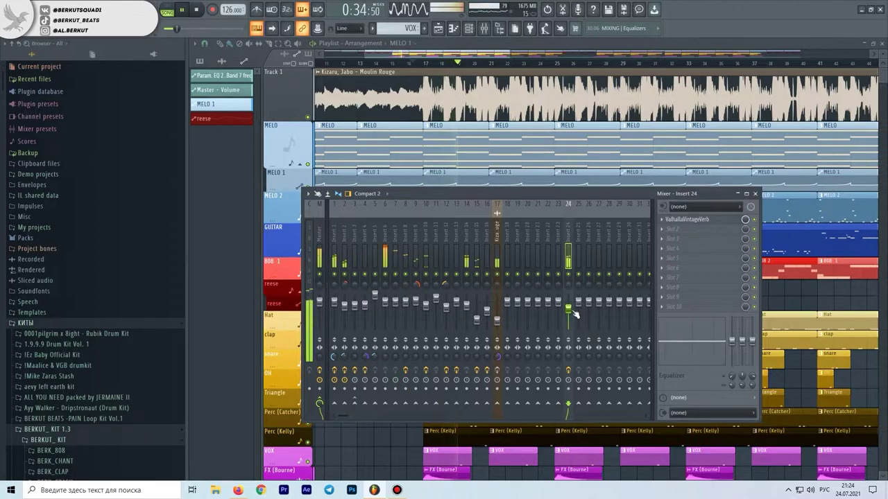
left_click_drag(575, 315, 575, 311)
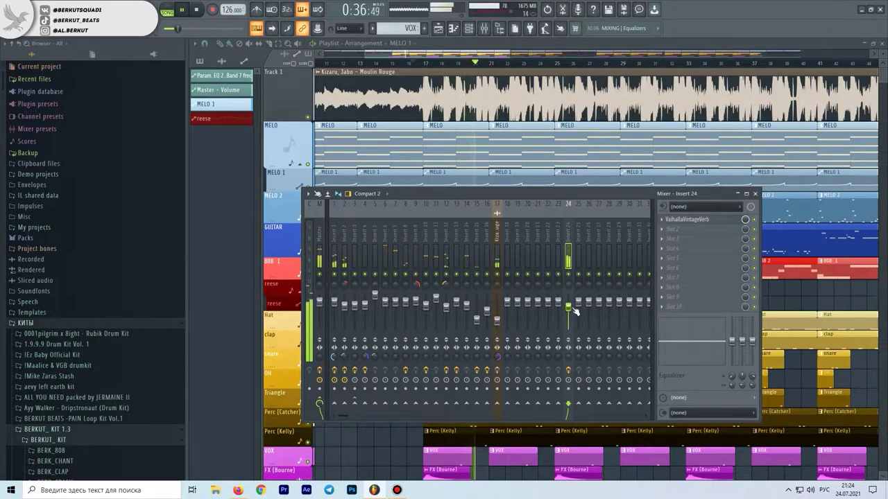
left_click_drag(575, 312, 575, 303)
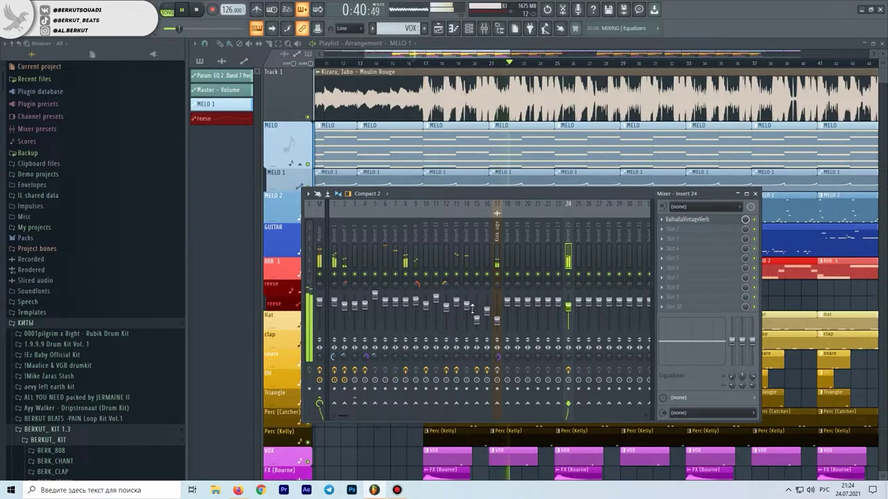
left_click(445, 305)
left_click(456, 303)
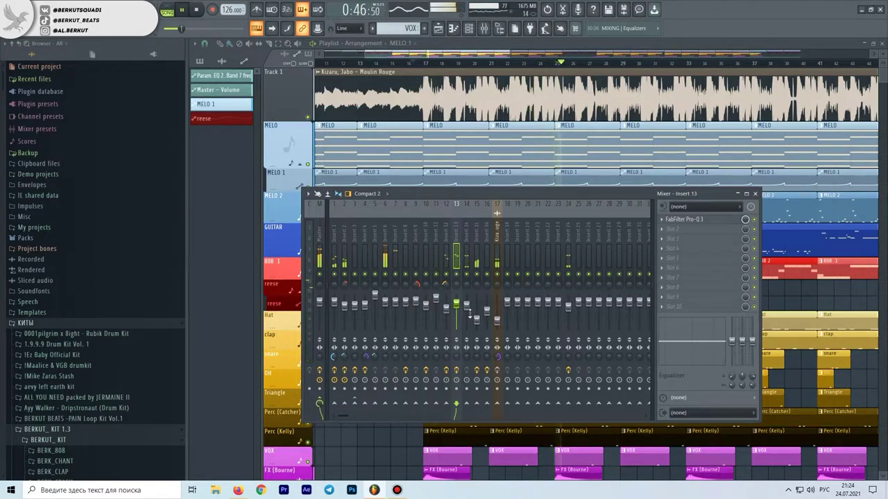
key("space")
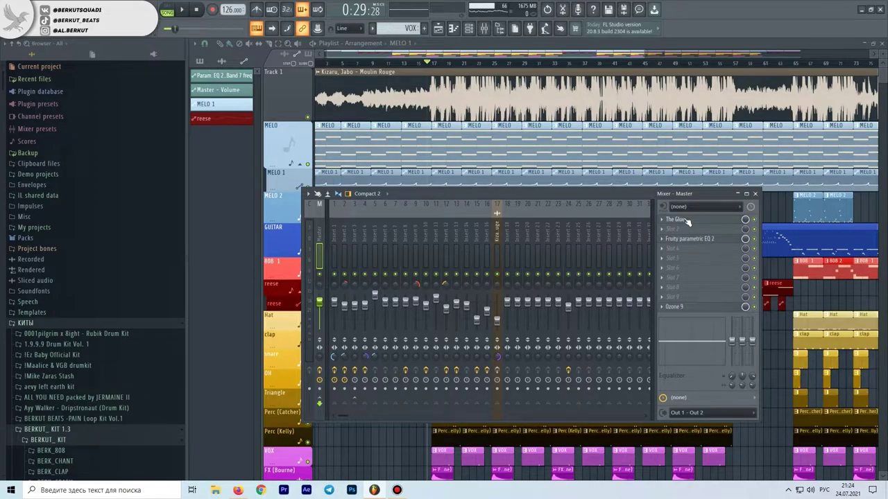
- Examine The Glue and Fruity parametric EQ 2 on the Master, along with the EQ's Band 7 frequency automation in the playlist
left_click(685, 219)
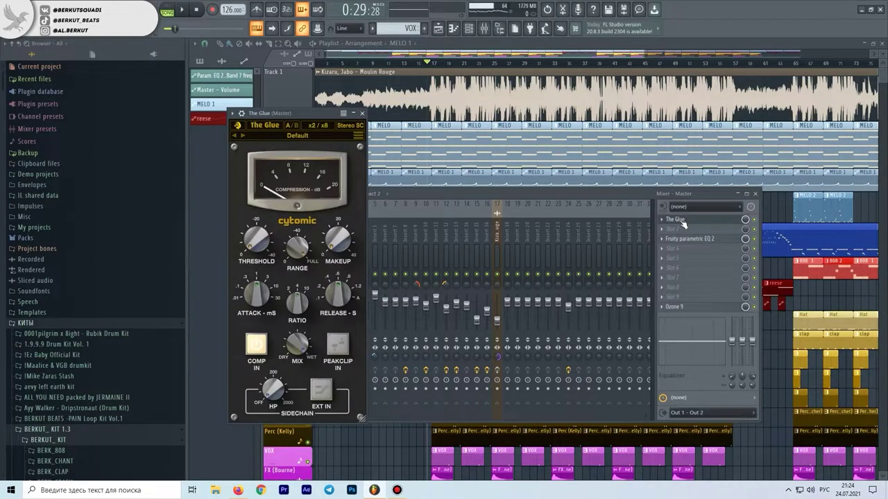
left_click(362, 113)
left_click(676, 239)
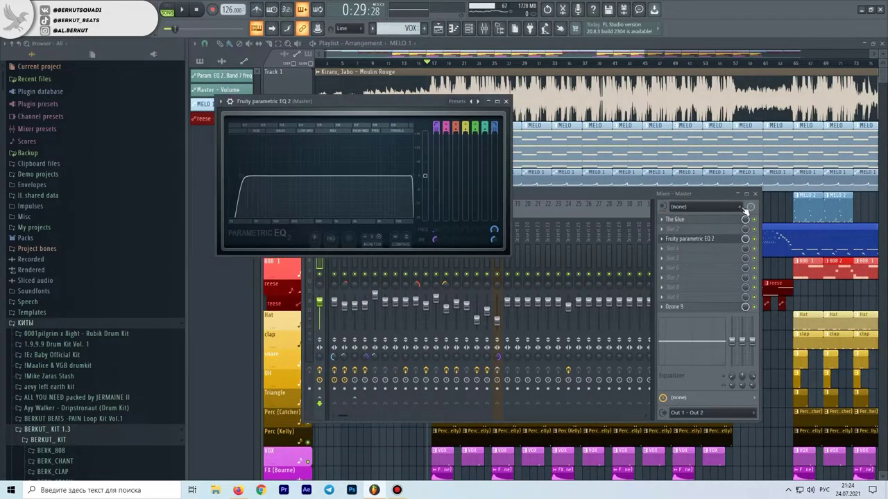
scroll(772, 213, "down", 4)
left_click(770, 373)
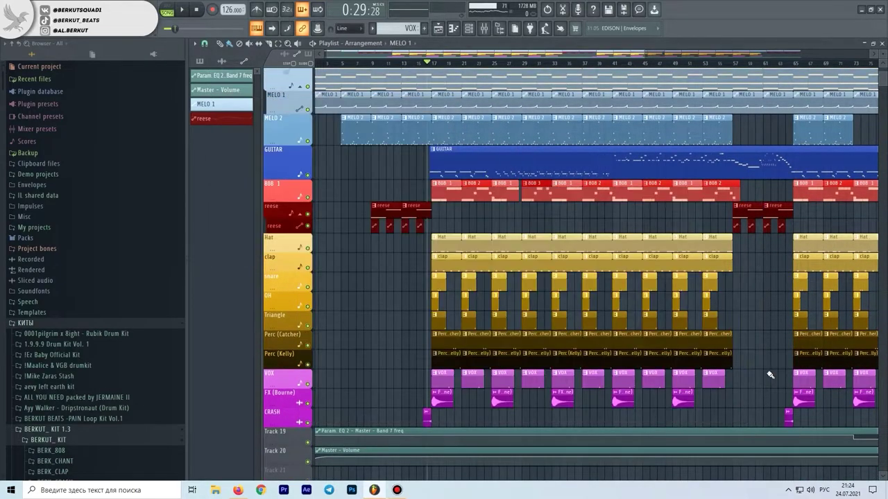
scroll(789, 418, "up", 5)
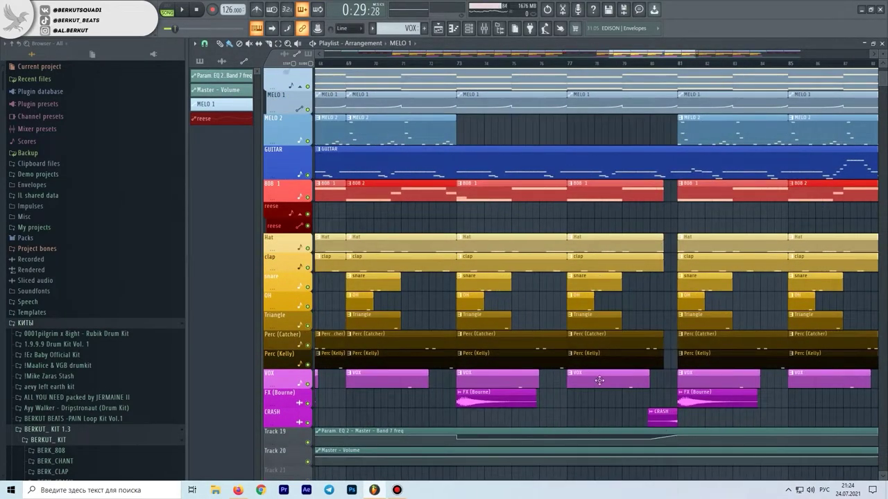
- Open Ozone 9 on the Master and examine its Vintage EQ settings
key("F9")
left_click(680, 307)
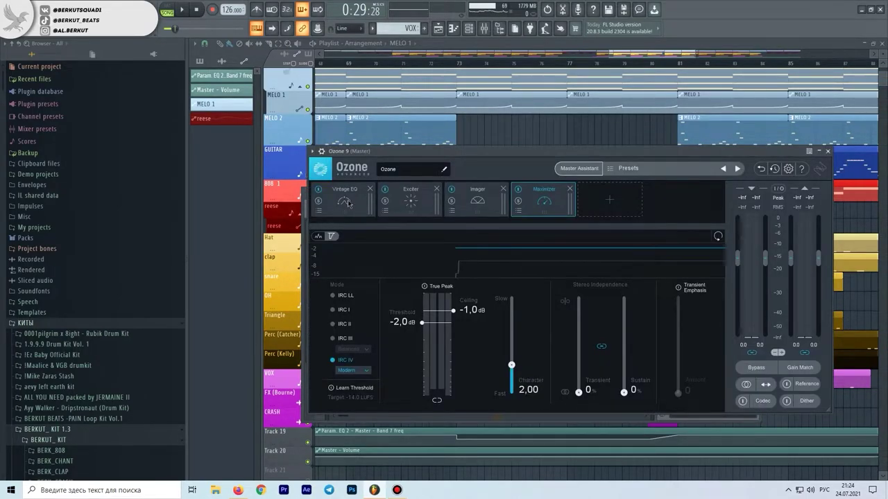
left_click(345, 201)
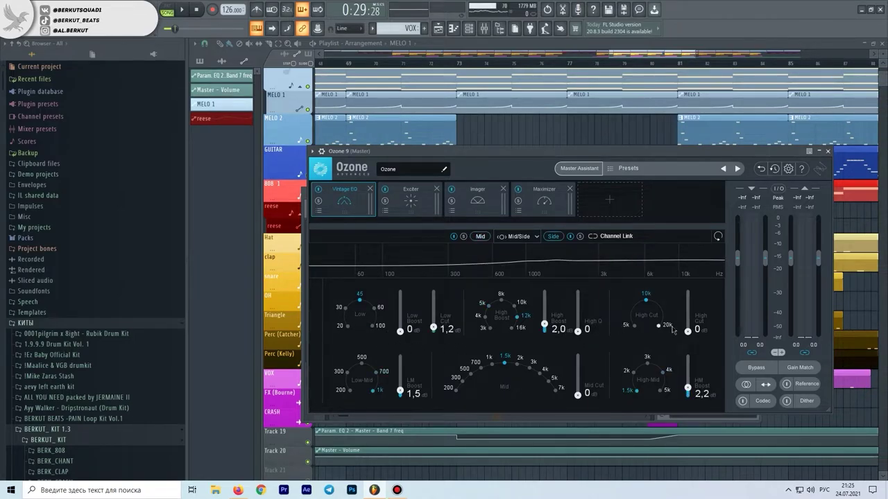
- Examine the Ozone 9 Exciter's saturation modes and its Mid and Side band settings
left_click(410, 201)
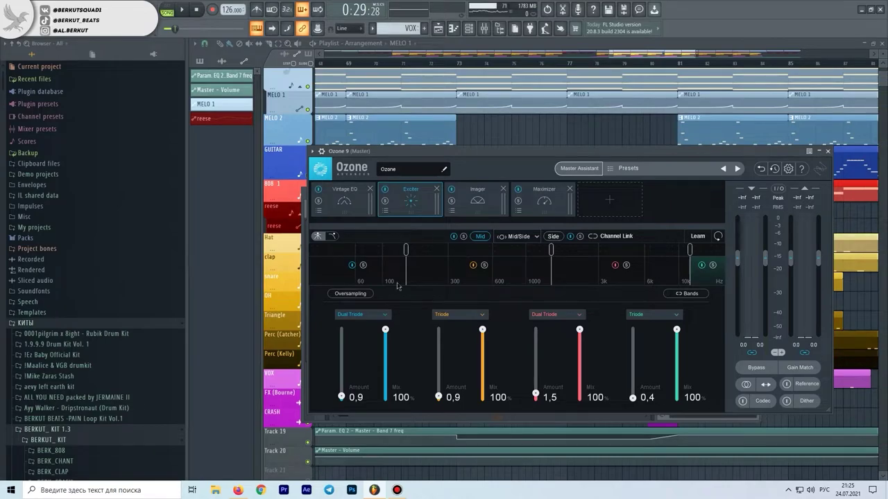
left_click(355, 320)
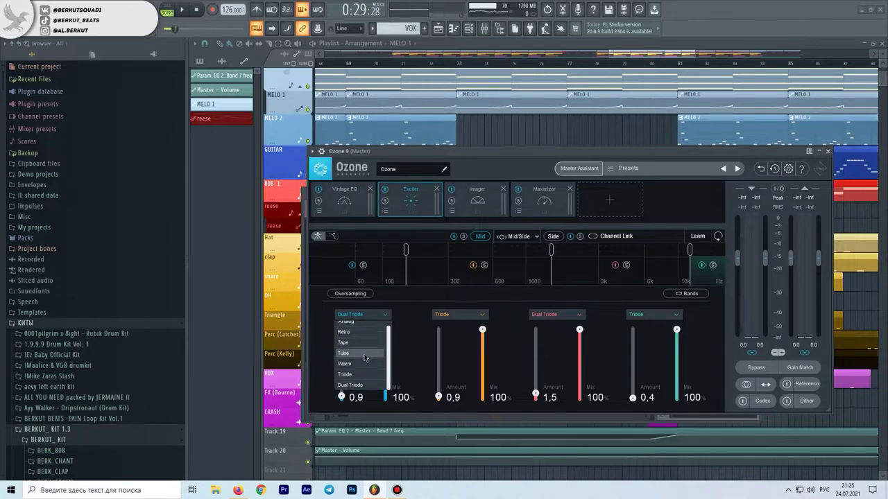
scroll(349, 339, "up", 1)
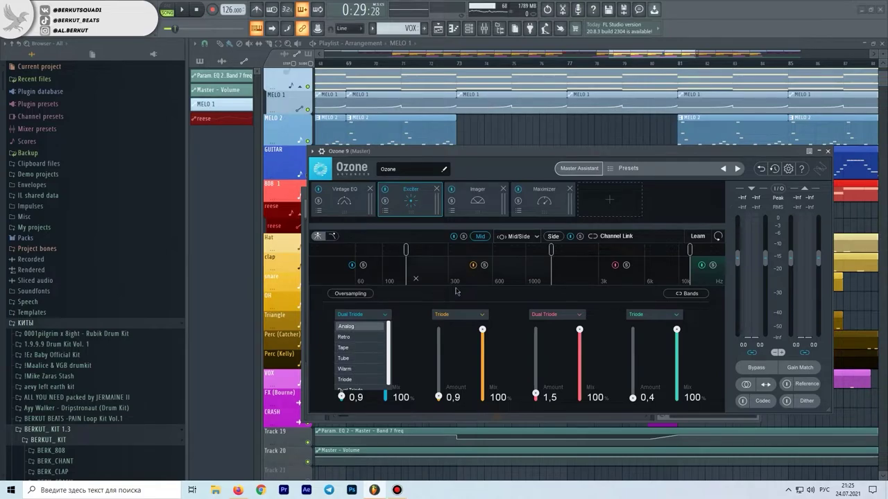
left_click(410, 313)
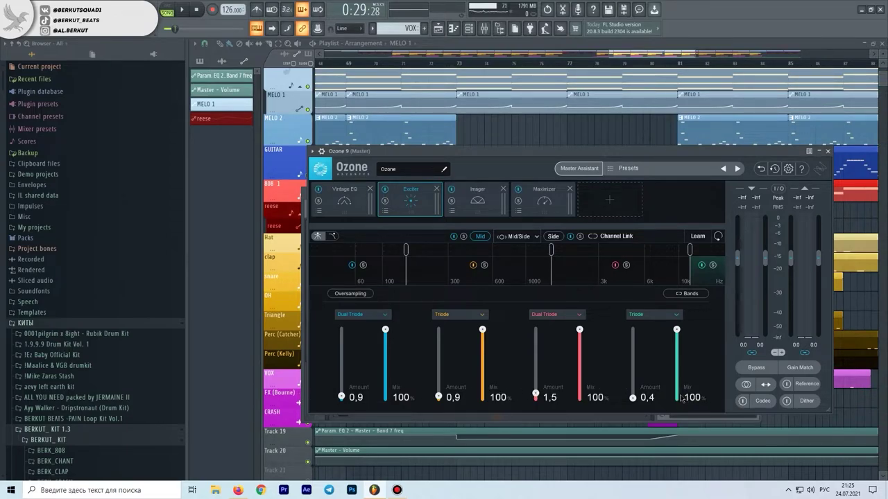
left_click(553, 236)
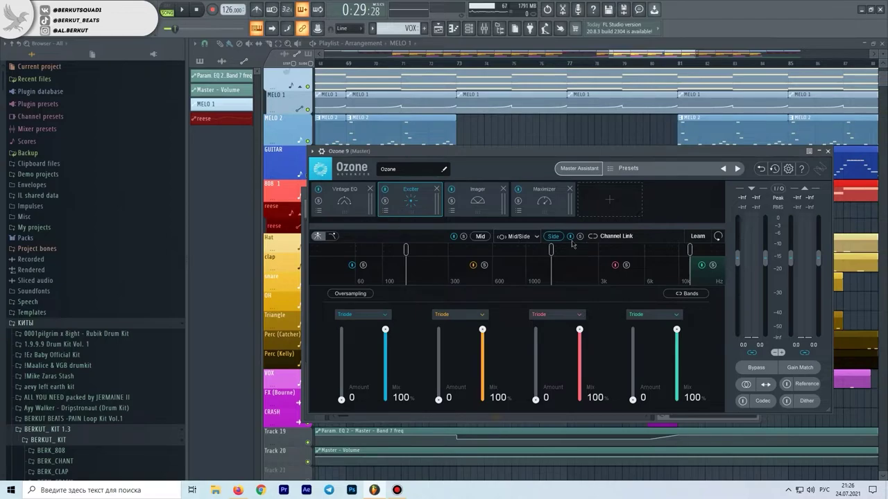
- Examine the Ozone 9 Imager's stereo widths and the Maximizer settings, and close the plugin
left_click(486, 203)
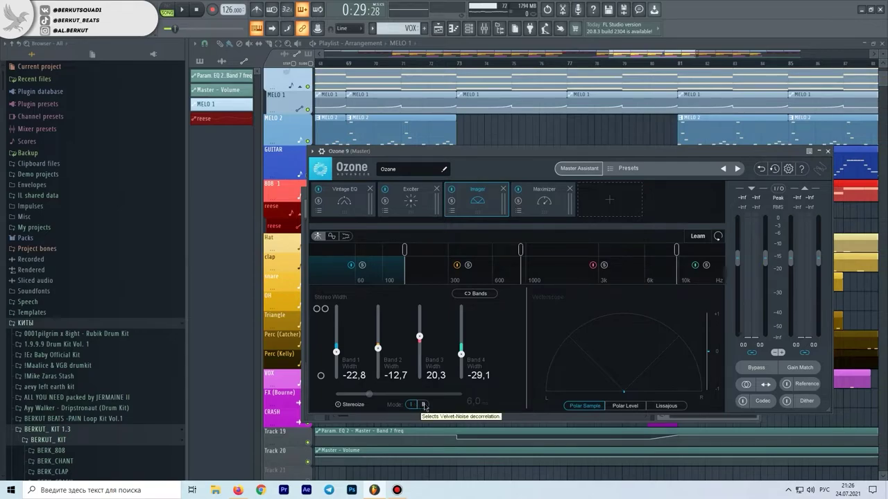
left_click(545, 204)
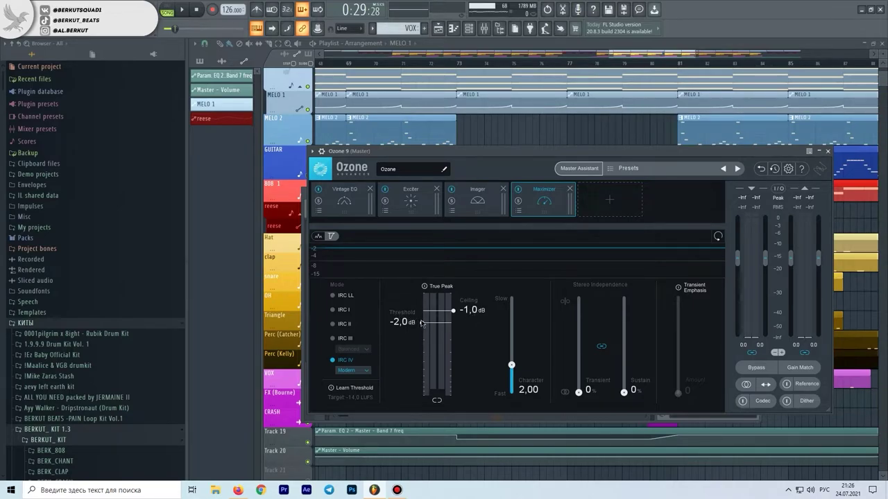
left_click(827, 150)
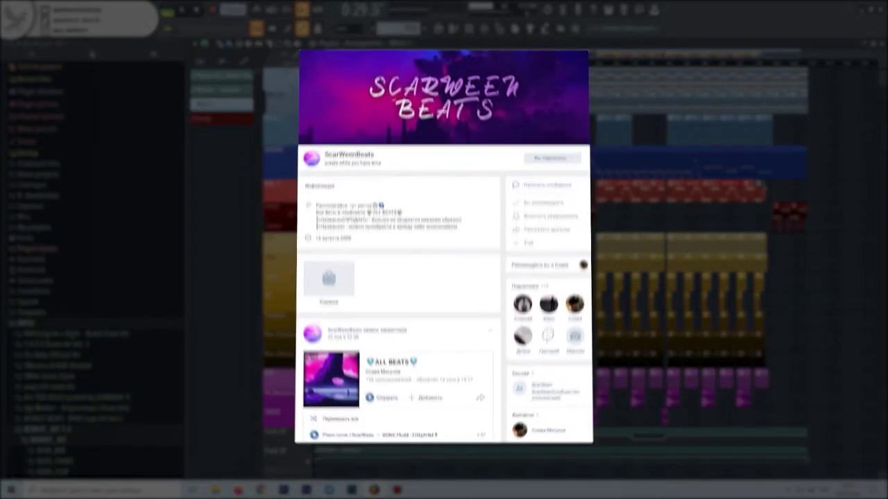